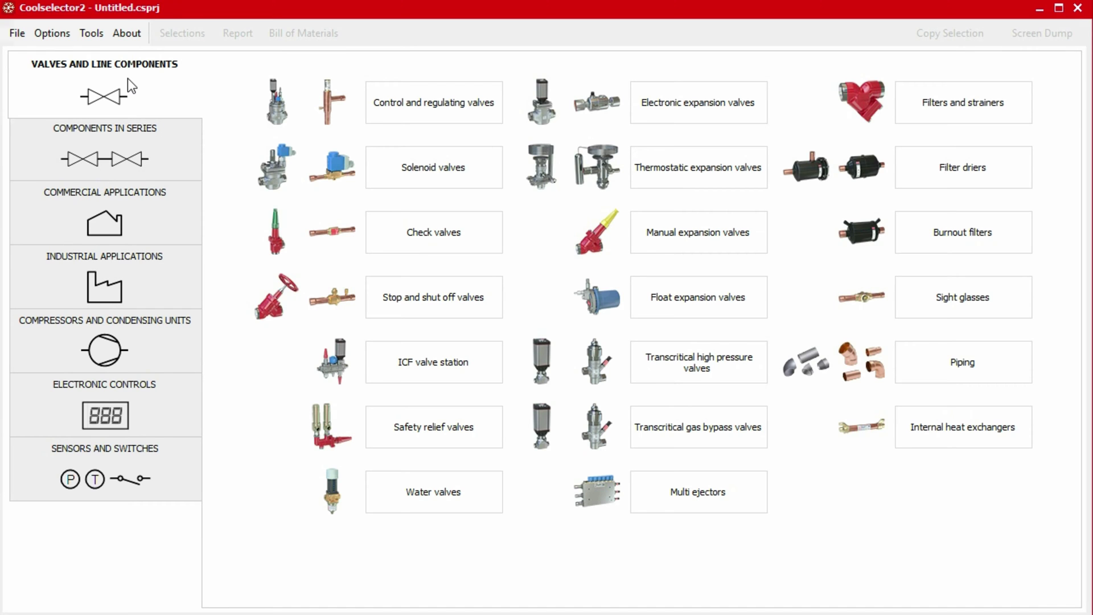
- Browse the Components in series, Commercial and Industrial categories, ending on Compressors and condensing units
{"action": "left_click", "coordinate": [177, 157]}
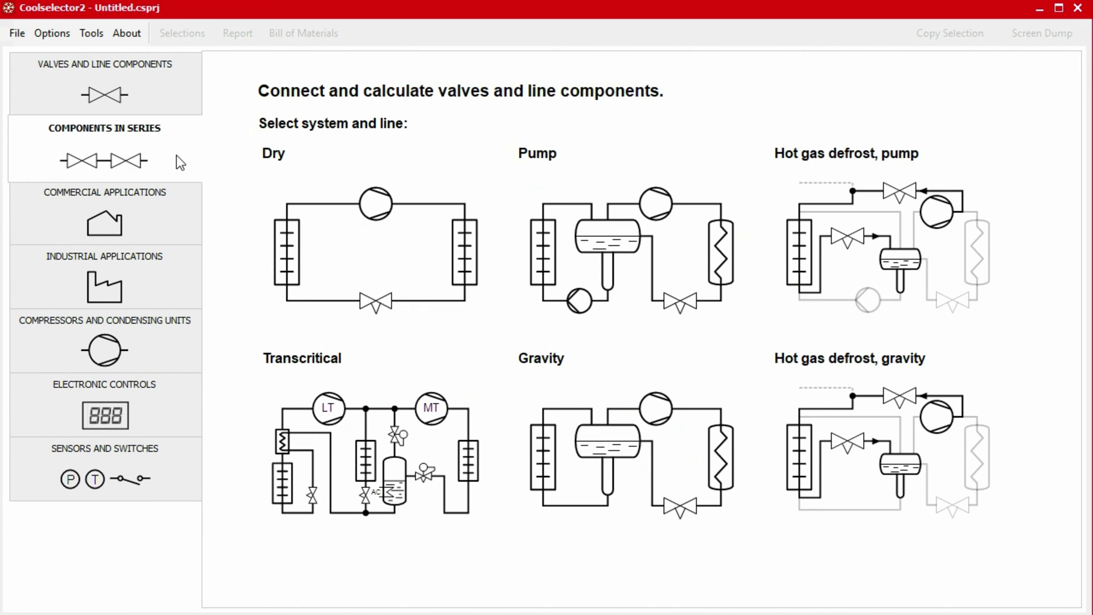
{"action": "left_click", "coordinate": [181, 219]}
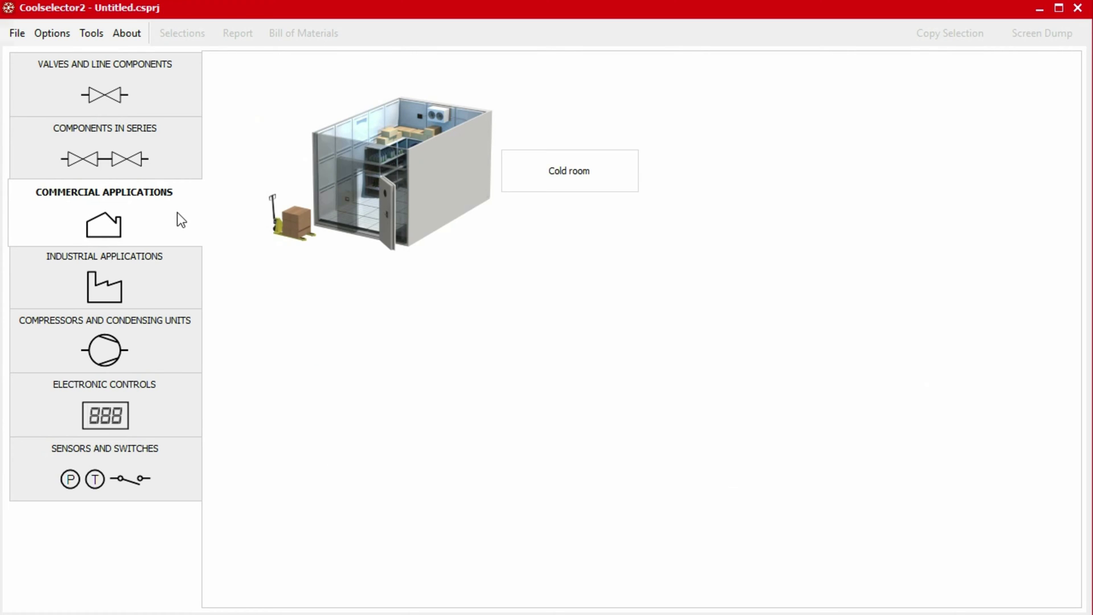
{"action": "left_click", "coordinate": [176, 282]}
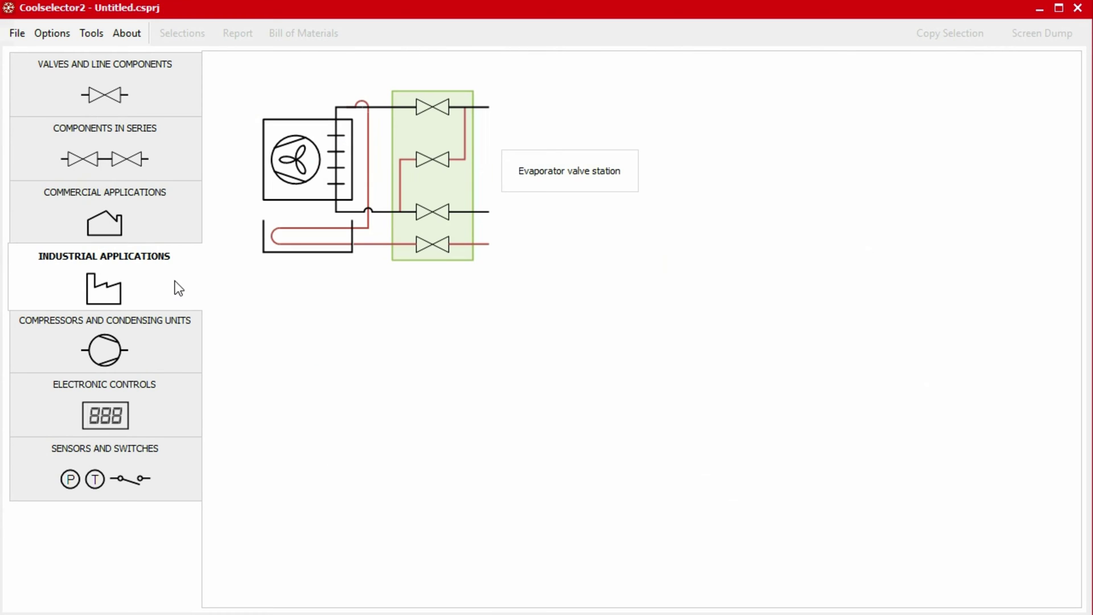
{"action": "left_click", "coordinate": [172, 348]}
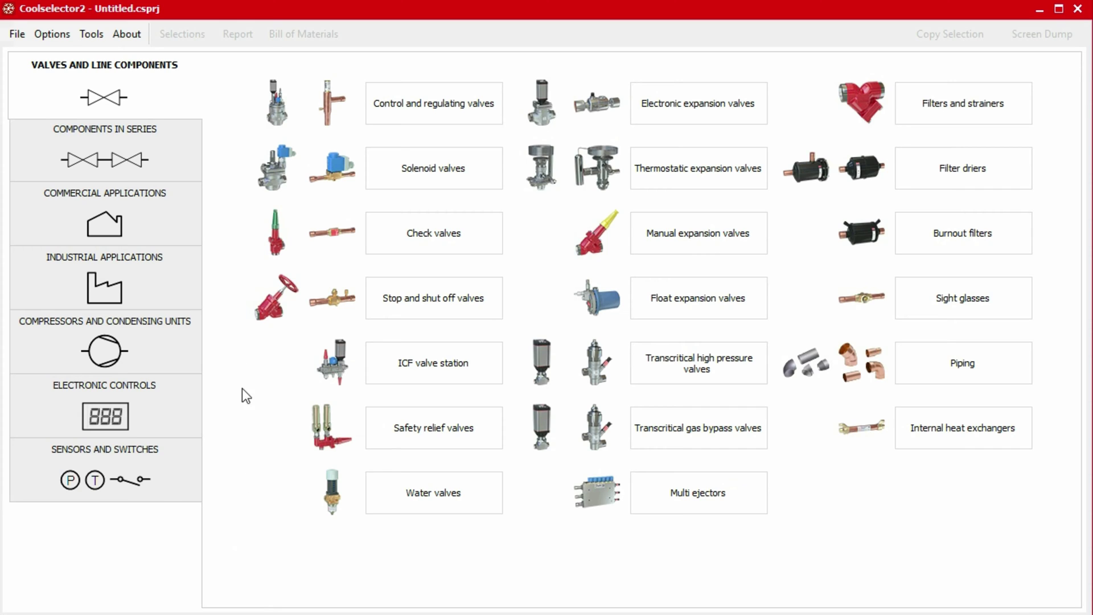
- Set the application preference to Commercial applications, then reopen Options and leave it unchanged
{"action": "left_click", "coordinate": [46, 35]}
{"action": "mouse_move", "coordinate": [83, 54]}
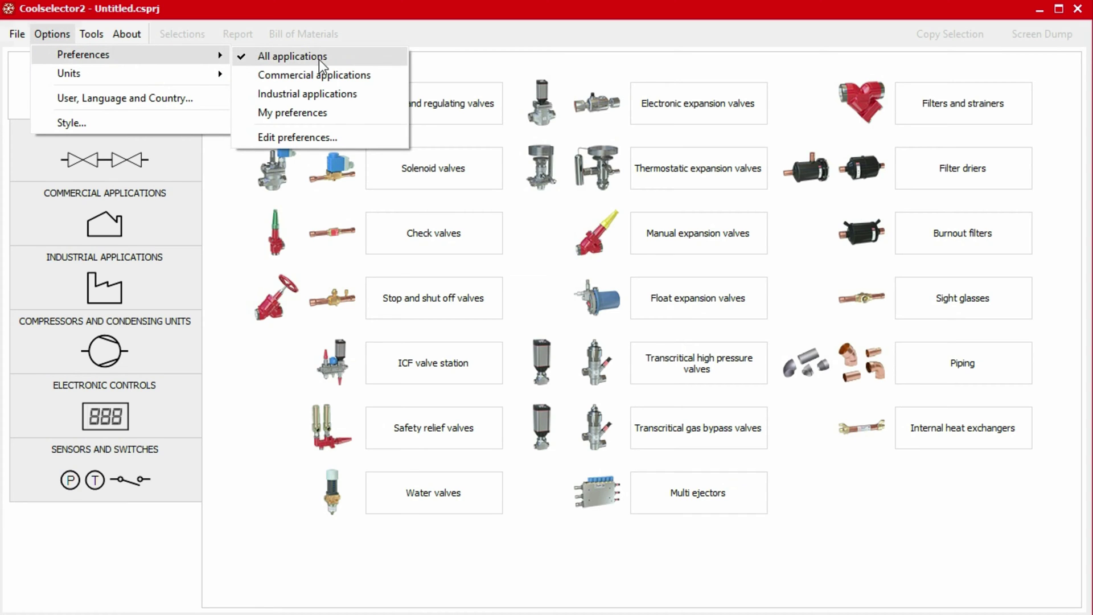
{"action": "left_click", "coordinate": [320, 71]}
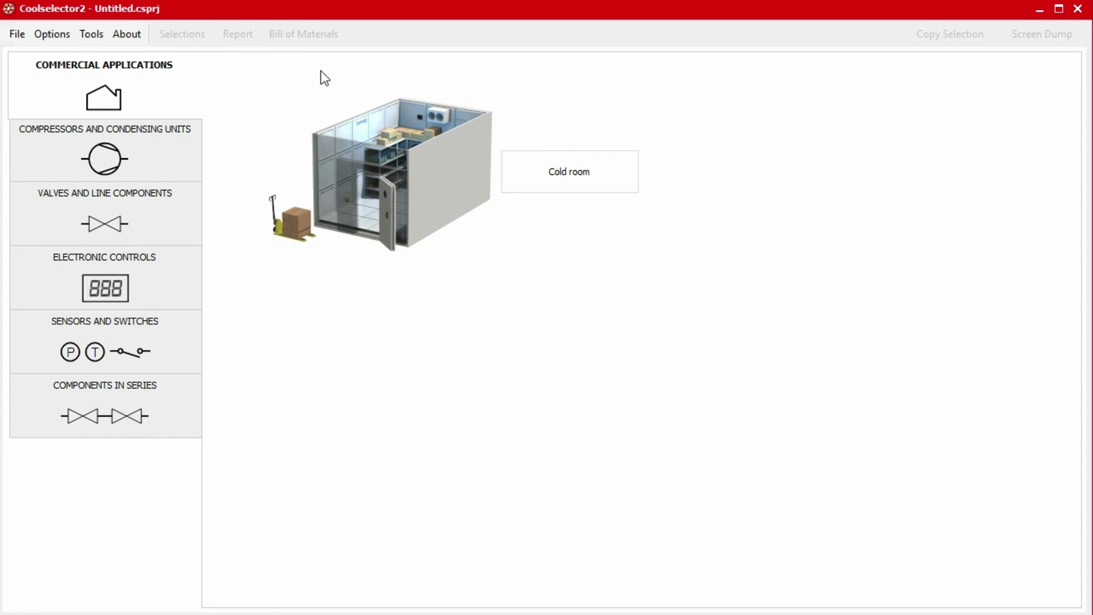
{"action": "left_click", "coordinate": [53, 36]}
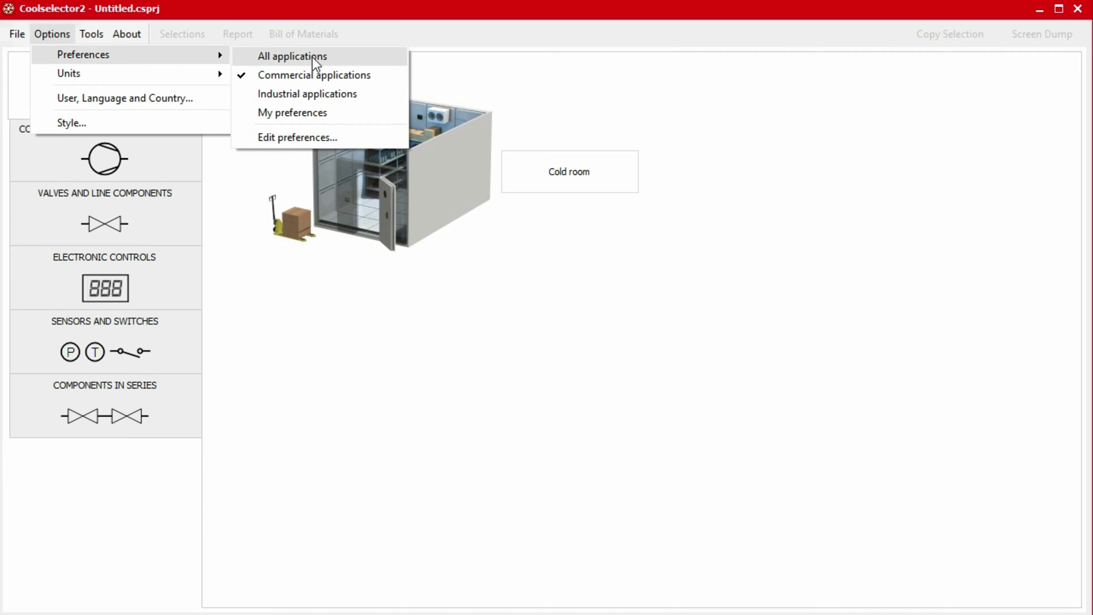
{"action": "mouse_move", "coordinate": [83, 54]}
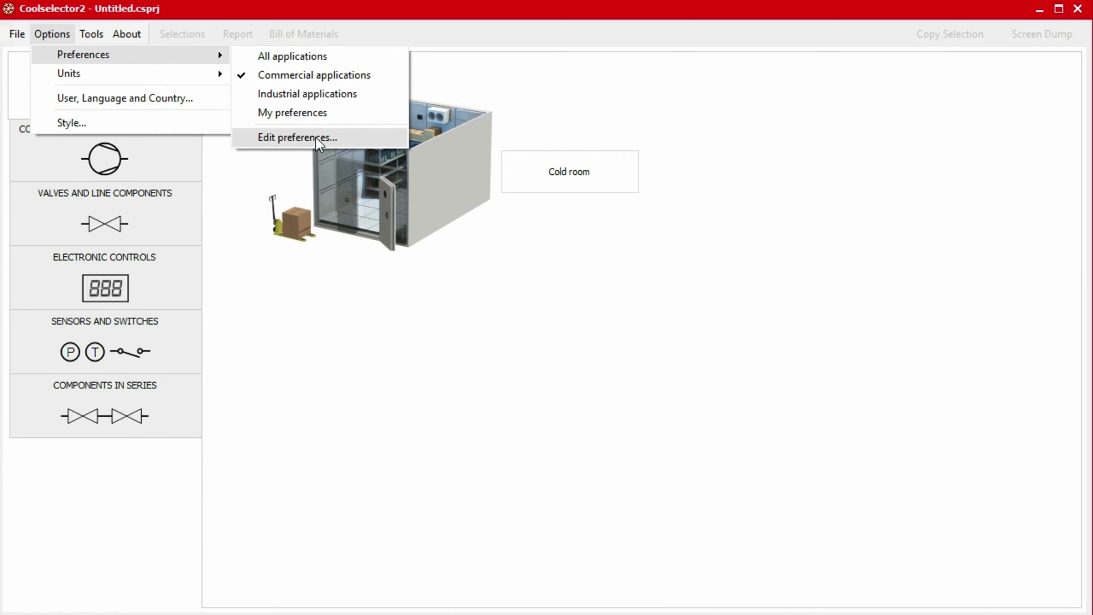
{"action": "left_click", "coordinate": [221, 167]}
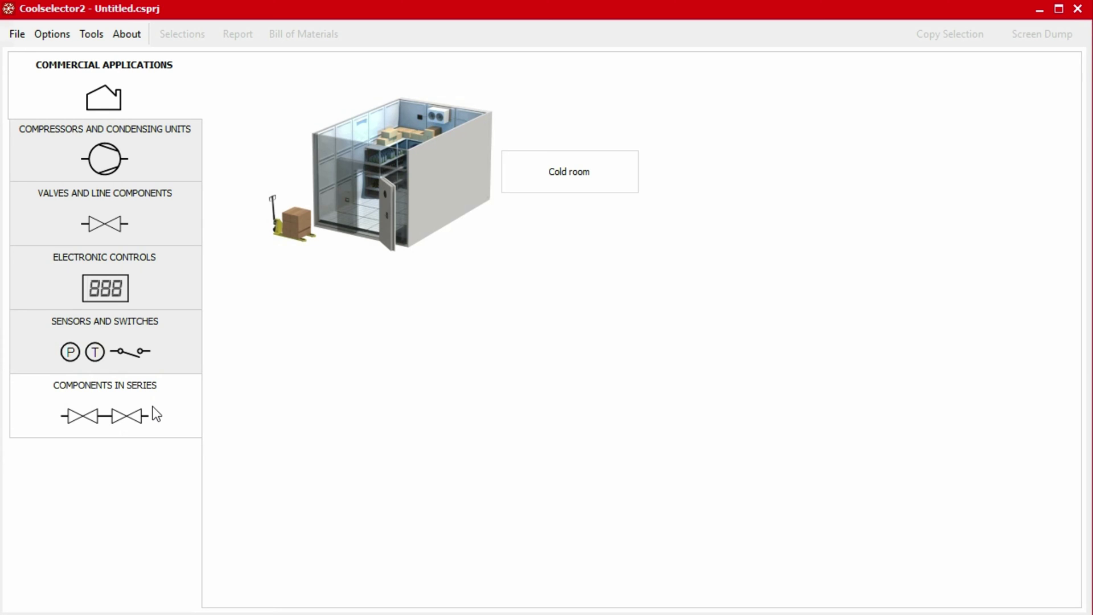
- Start a thermostatic expansion valve selection under Valves and line components, keeping the Dry system
{"action": "left_click", "coordinate": [164, 220]}
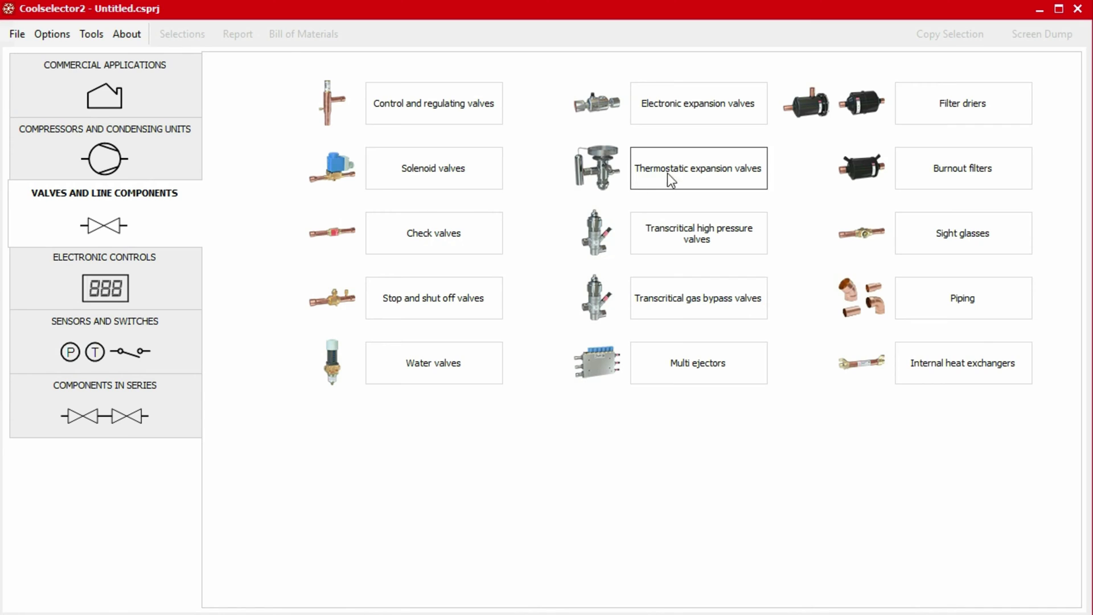
{"action": "left_click", "coordinate": [689, 168]}
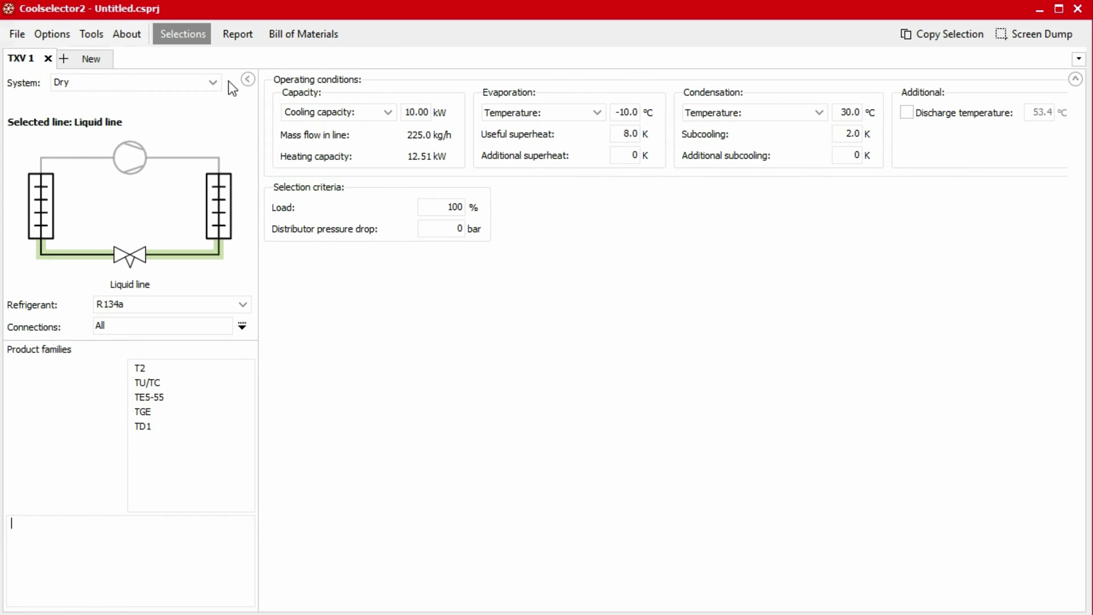
{"action": "left_click", "coordinate": [213, 80]}
{"action": "left_click", "coordinate": [213, 80]}
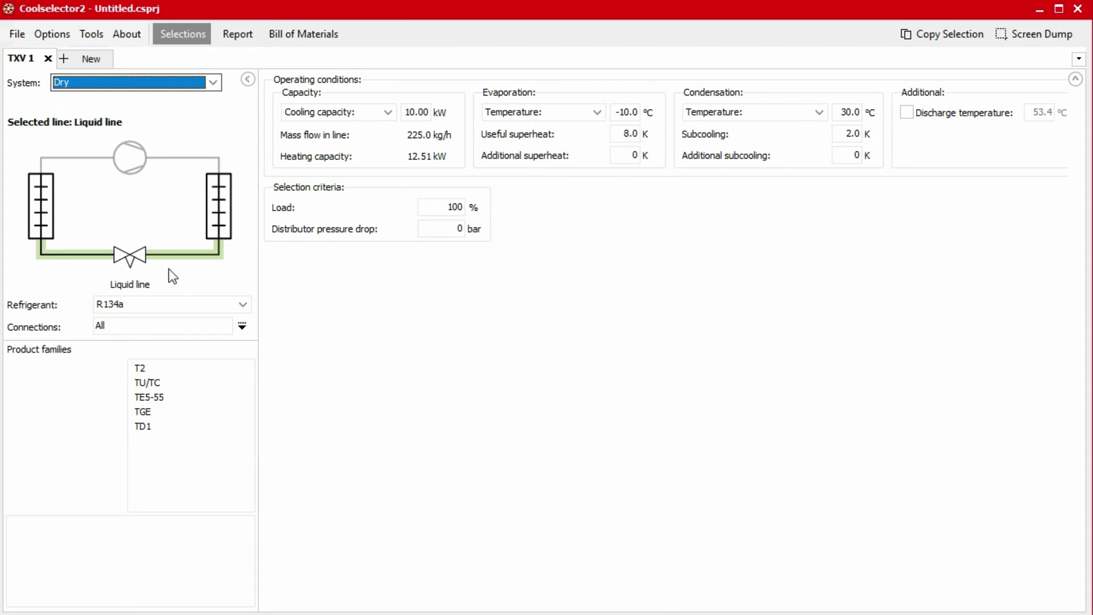
- Choose refrigerant R448A and keep All connection types
{"action": "left_click", "coordinate": [244, 305]}
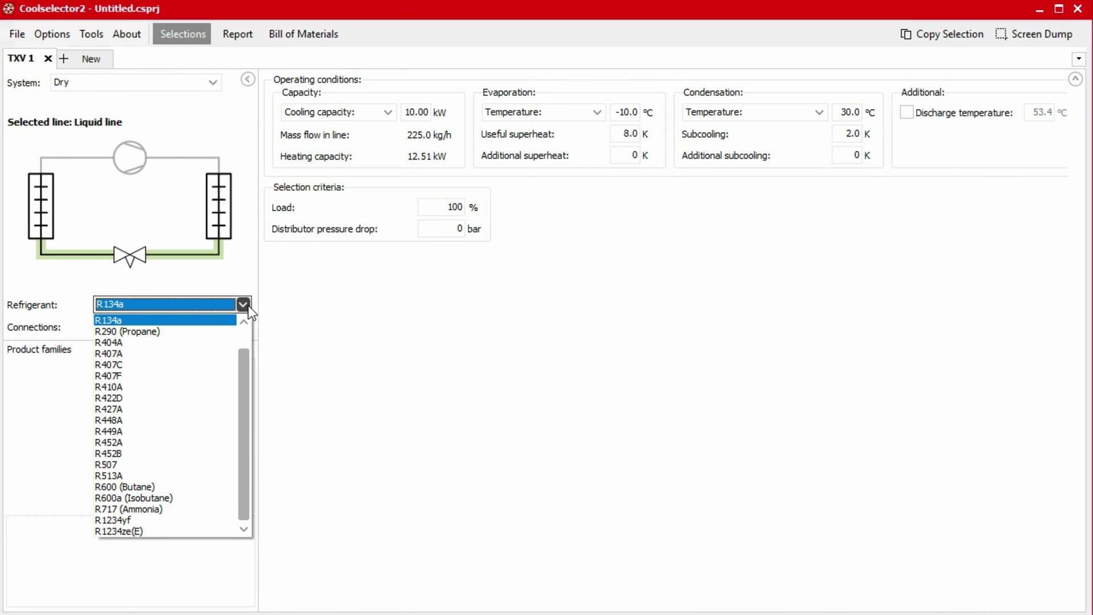
{"action": "left_click", "coordinate": [192, 425]}
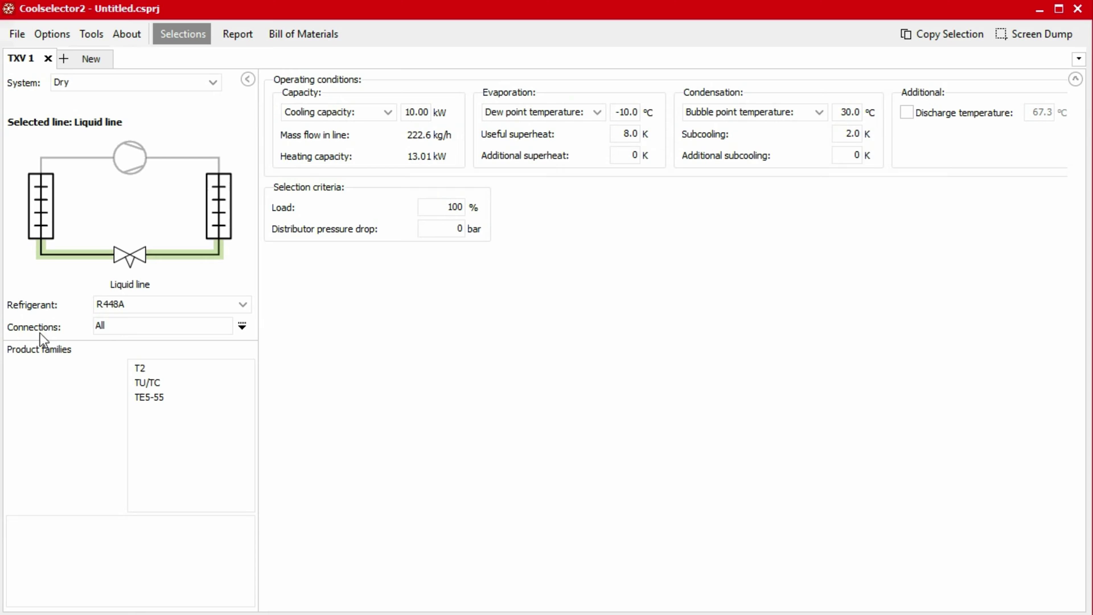
{"action": "left_click", "coordinate": [242, 326]}
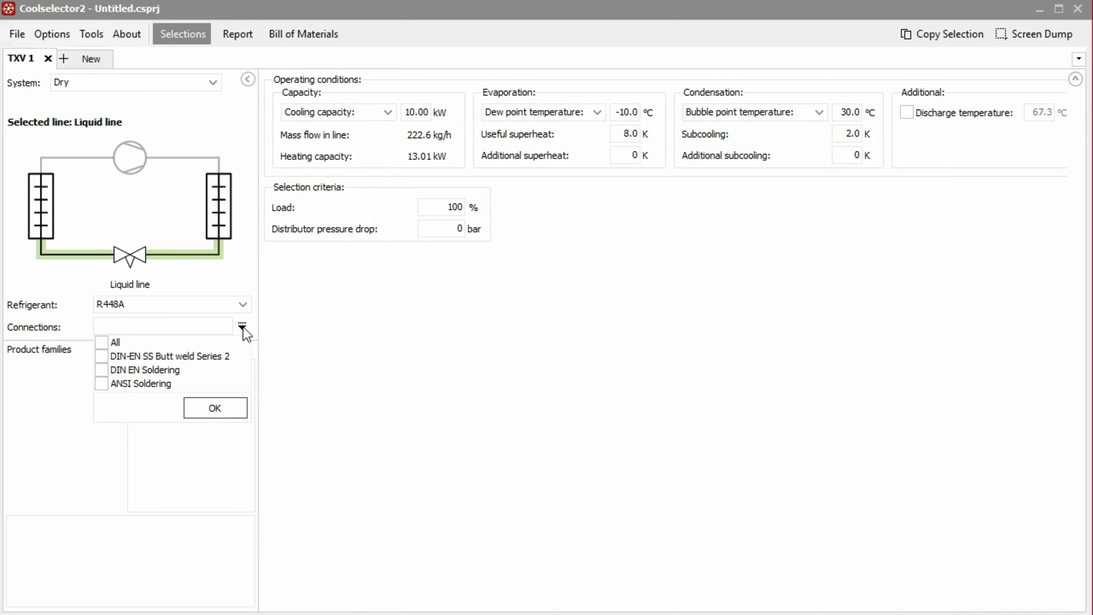
{"action": "left_click", "coordinate": [242, 327]}
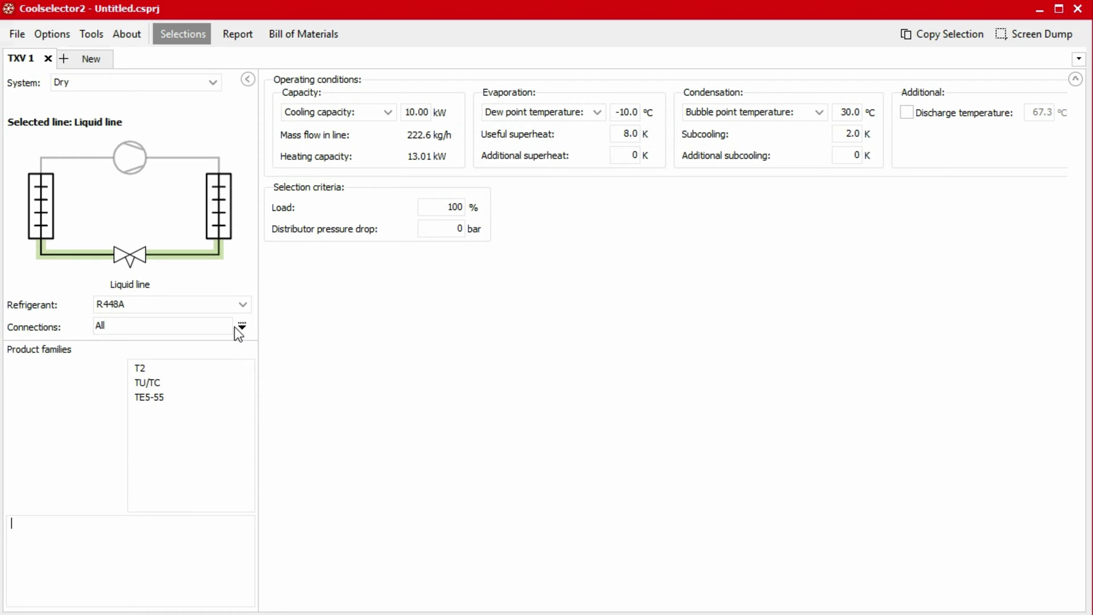
- Enter 2.5 kW cooling capacity and a −8 °C dew point temperature
{"action": "left_click", "coordinate": [430, 114]}
{"action": "type", "text": "2"}
{"action": "type", "text": ".5"}
{"action": "key", "text": "Tab"}
{"action": "key", "text": "Tab"}
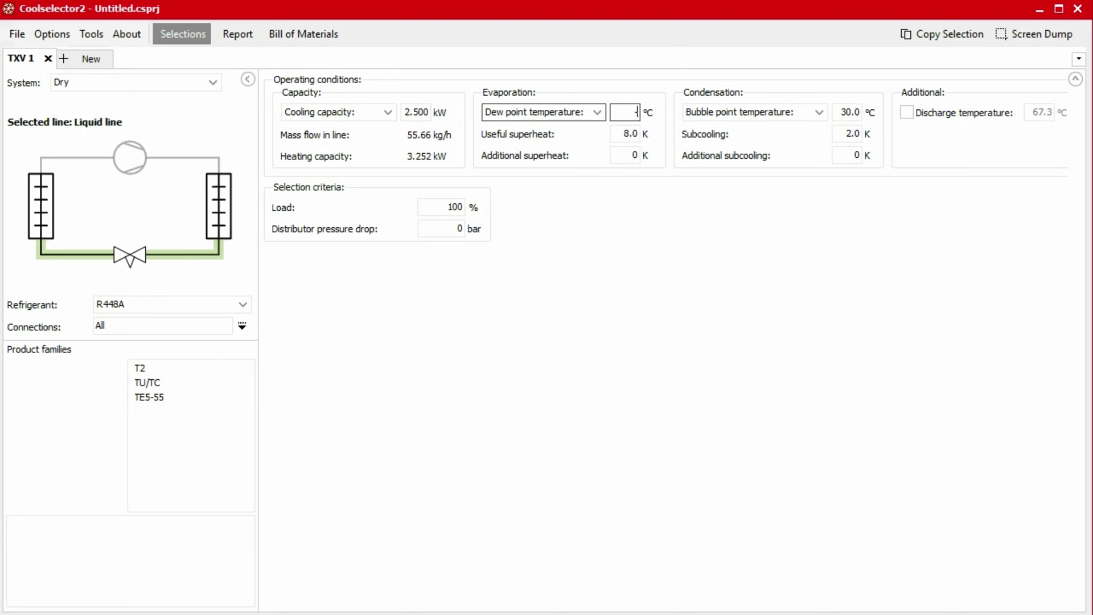
{"action": "type", "text": "-8"}
{"action": "key", "text": "Tab"}
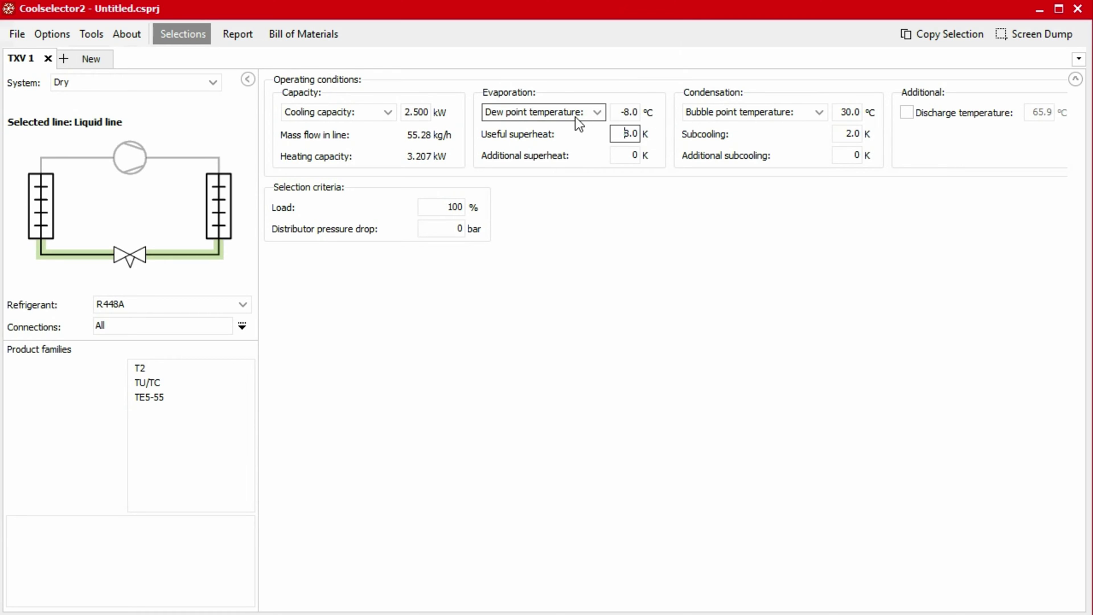
{"action": "left_click", "coordinate": [860, 111]}
- Enter 45 °C bubble point and 3 K subcooling, keeping cooling capacity as the input
{"action": "double_click", "coordinate": [861, 111]}
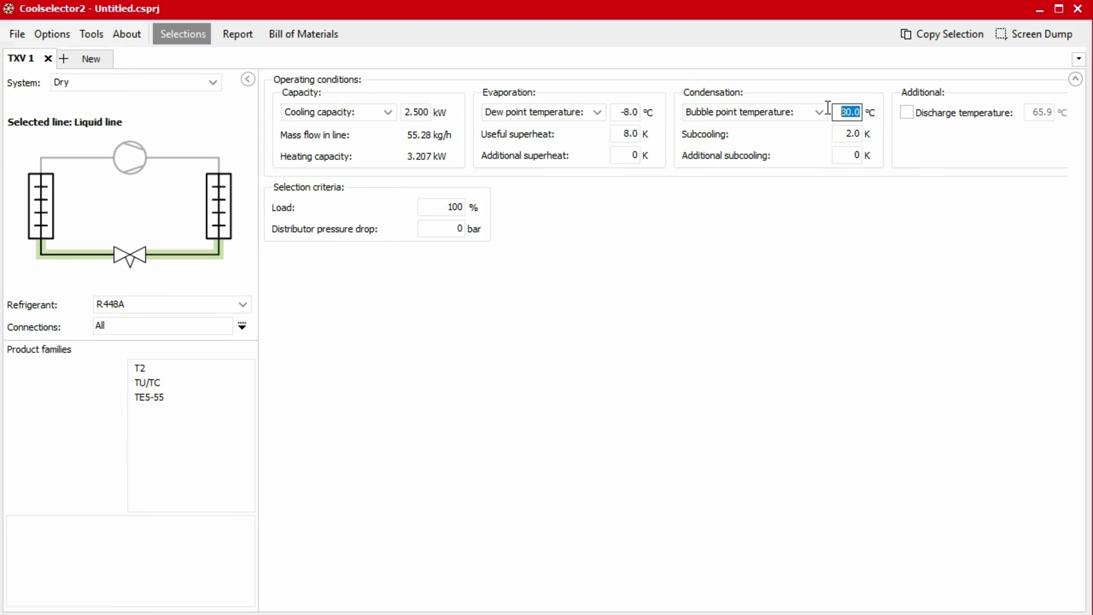
{"action": "type", "text": "45"}
{"action": "left_click", "coordinate": [841, 134]}
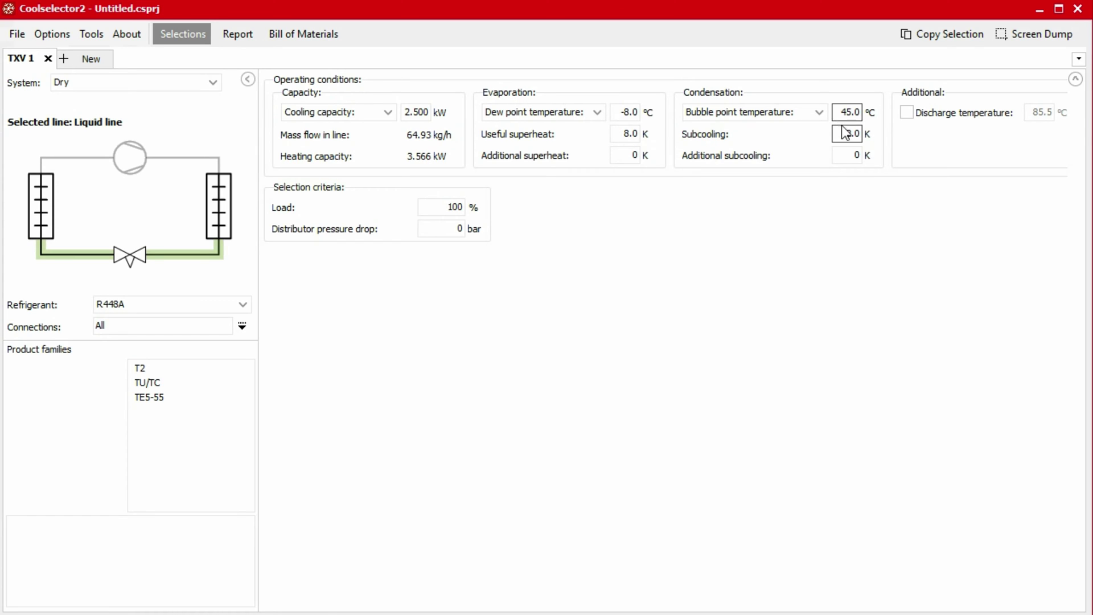
{"action": "double_click", "coordinate": [840, 133]}
{"action": "type", "text": "3"}
{"action": "key", "text": "Tab"}
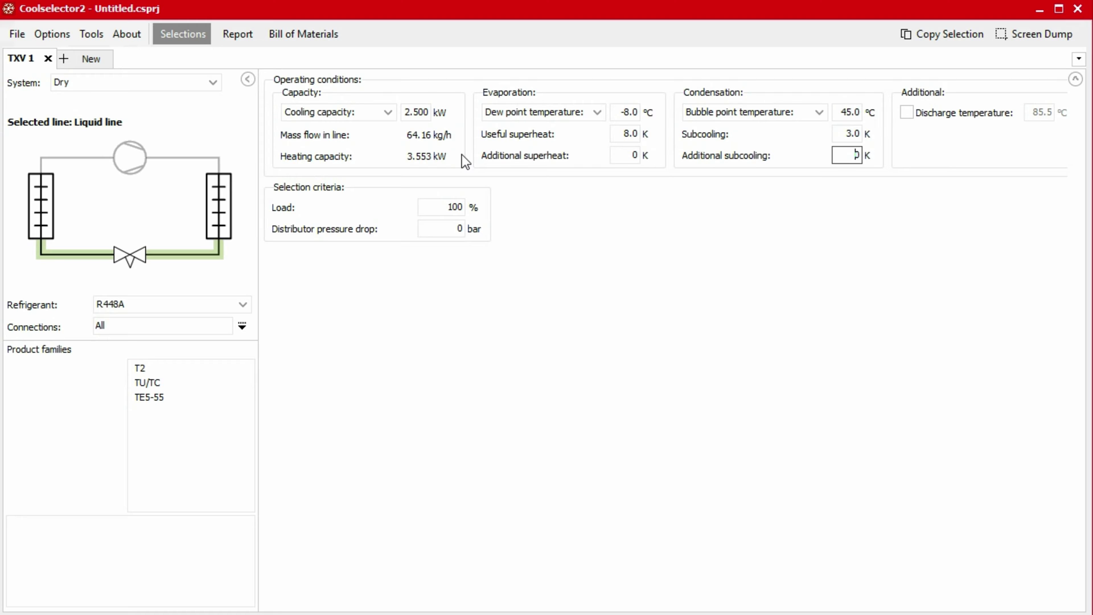
{"action": "left_click", "coordinate": [390, 111]}
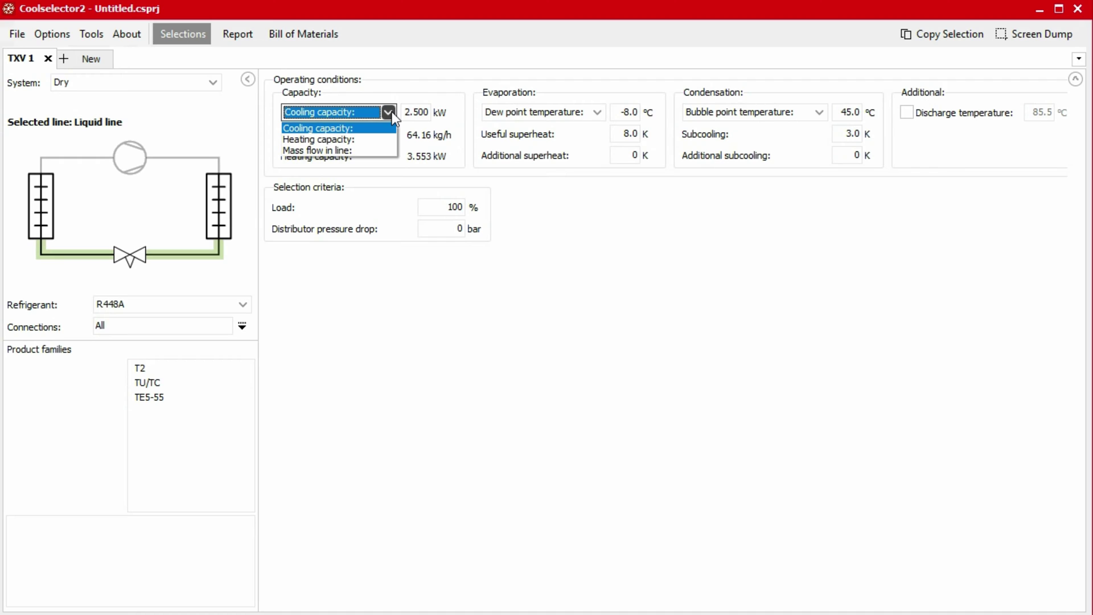
{"action": "left_click", "coordinate": [392, 111]}
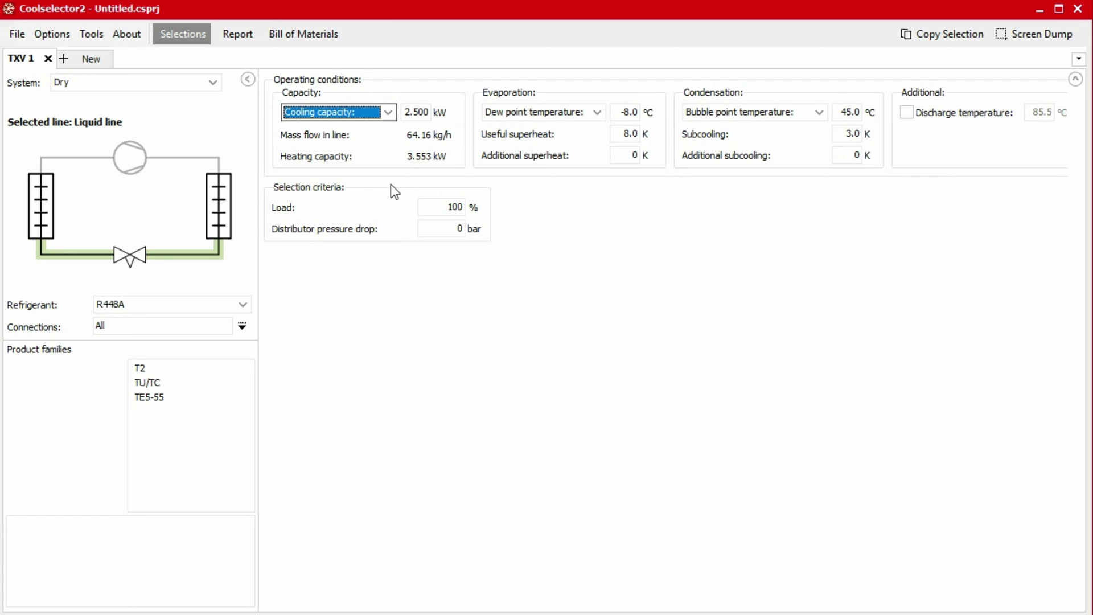
- Keep the load at 100 % and enter a 1 bar distributor pressure drop
{"action": "left_click", "coordinate": [463, 206]}
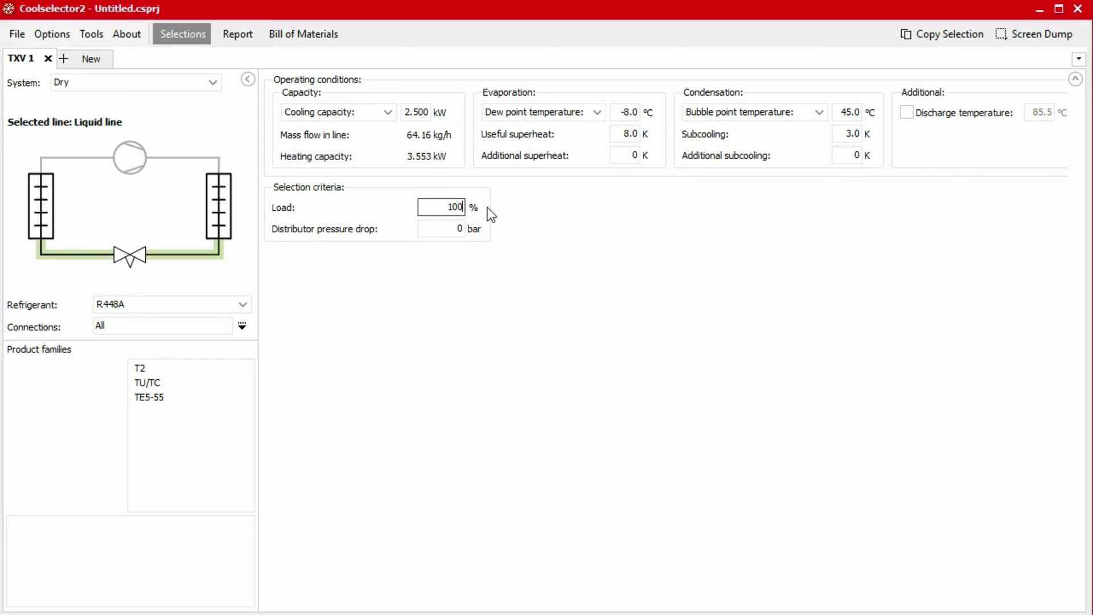
{"action": "double_click", "coordinate": [453, 228]}
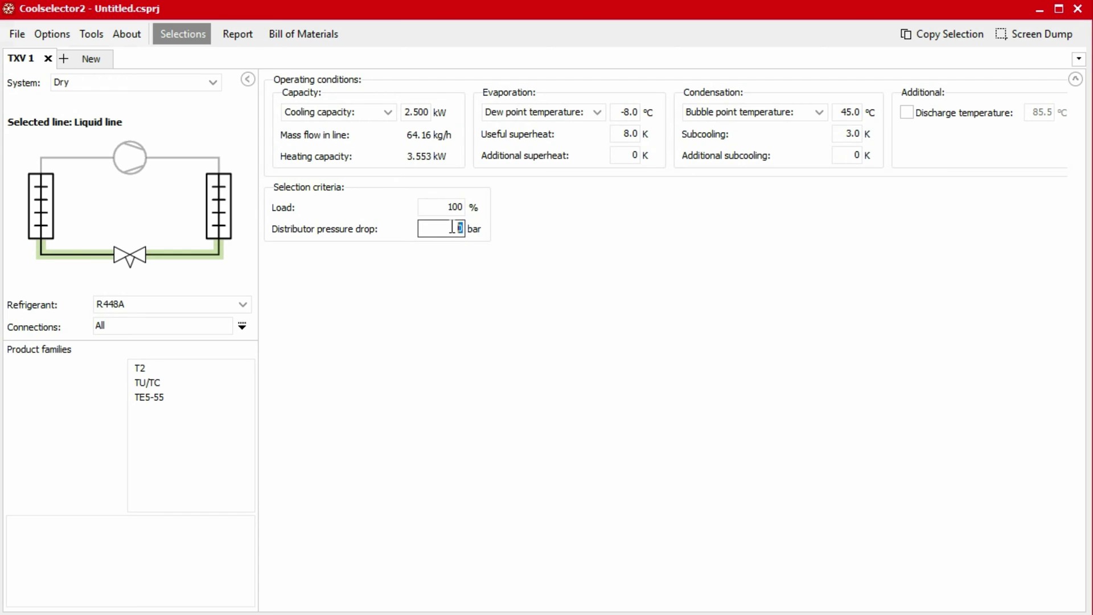
{"action": "type", "text": "1"}
{"action": "key", "text": "Tab"}
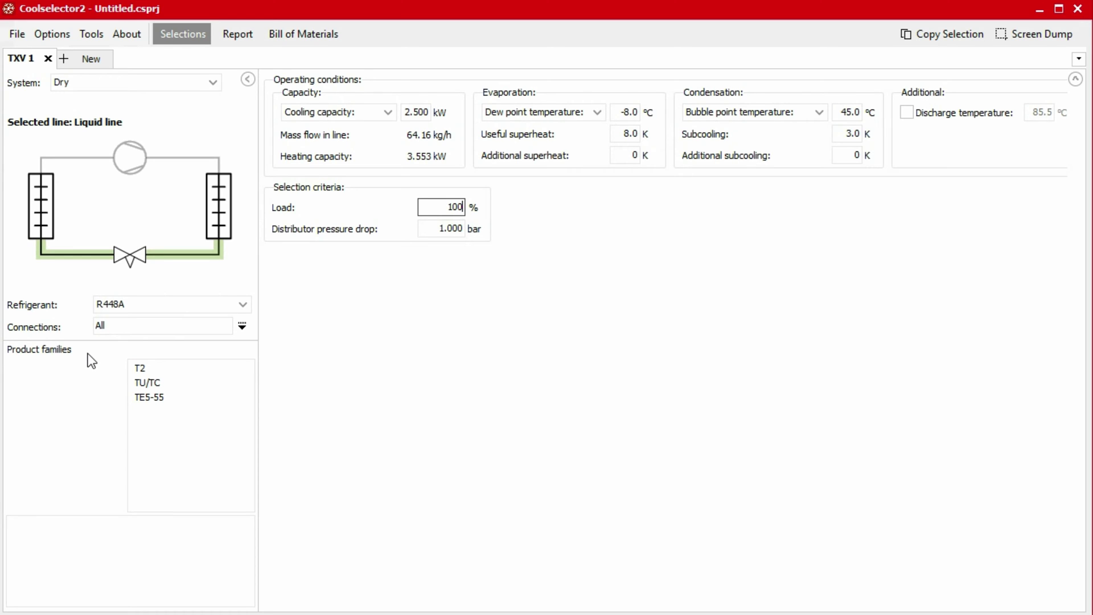
- Show TU/TC family results, compare TU-4 with TU-5, and select TU-5 (068U3859)
{"action": "left_click", "coordinate": [152, 384]}
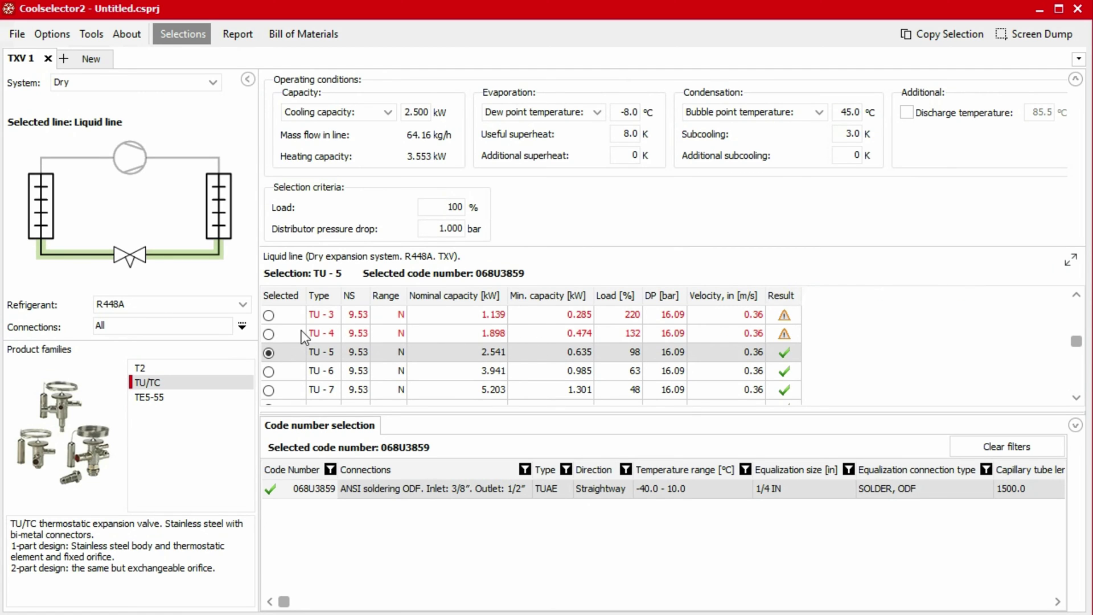
{"action": "left_click", "coordinate": [269, 334]}
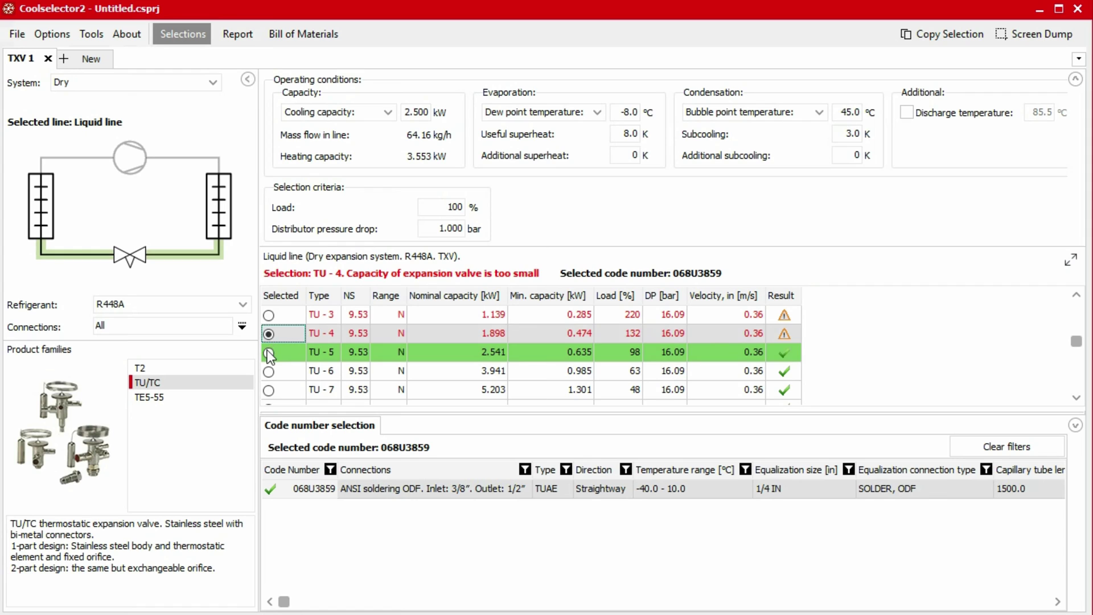
{"action": "left_click", "coordinate": [268, 352]}
{"action": "left_click", "coordinate": [268, 334]}
{"action": "left_click", "coordinate": [269, 353]}
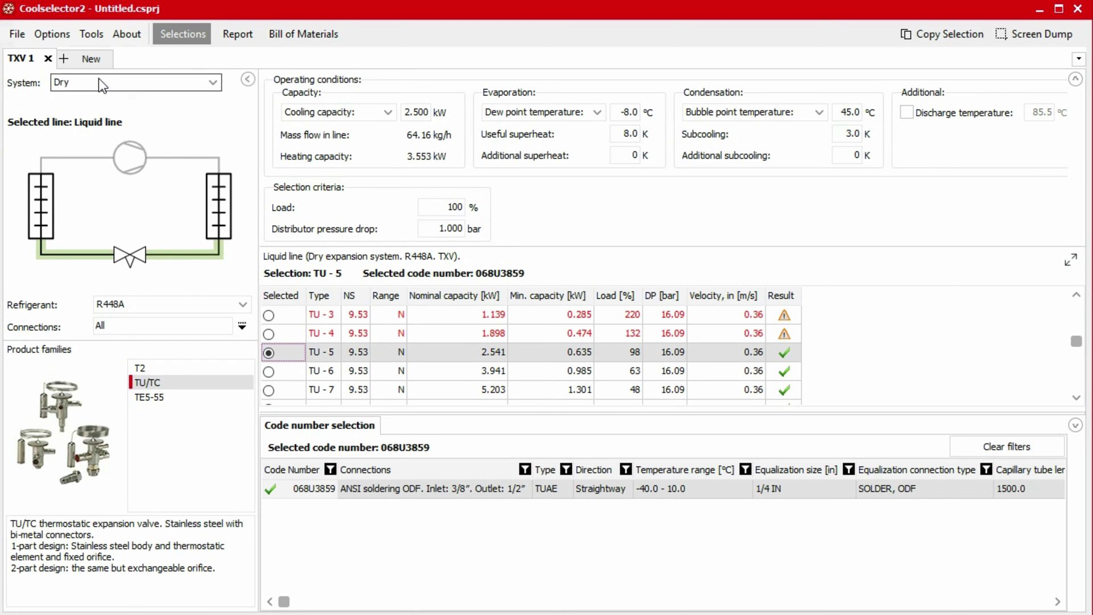
{"action": "left_click", "coordinate": [65, 34]}
{"action": "mouse_move", "coordinate": [84, 54]}
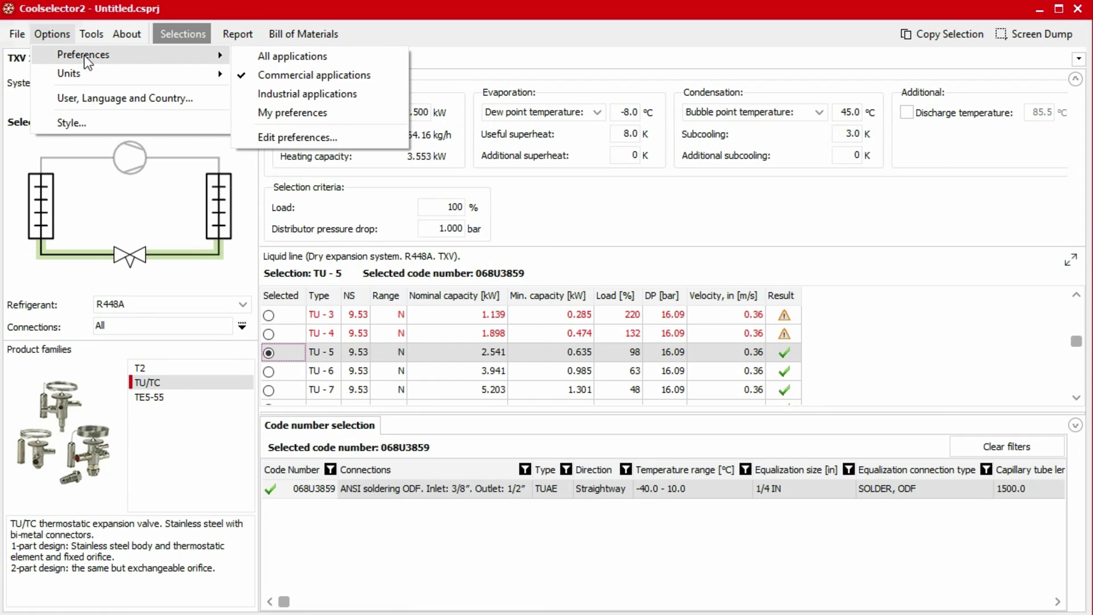
- Enable 'Show Performance curve and Performance details' for valves and save it as My preferences
{"action": "left_click", "coordinate": [309, 139]}
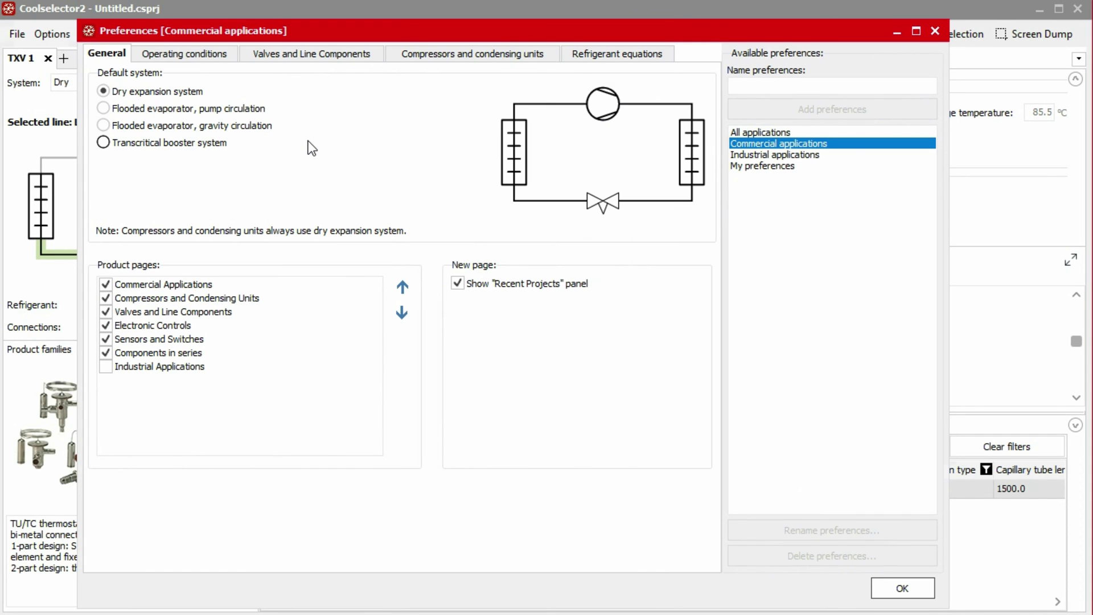
{"action": "left_click", "coordinate": [312, 54]}
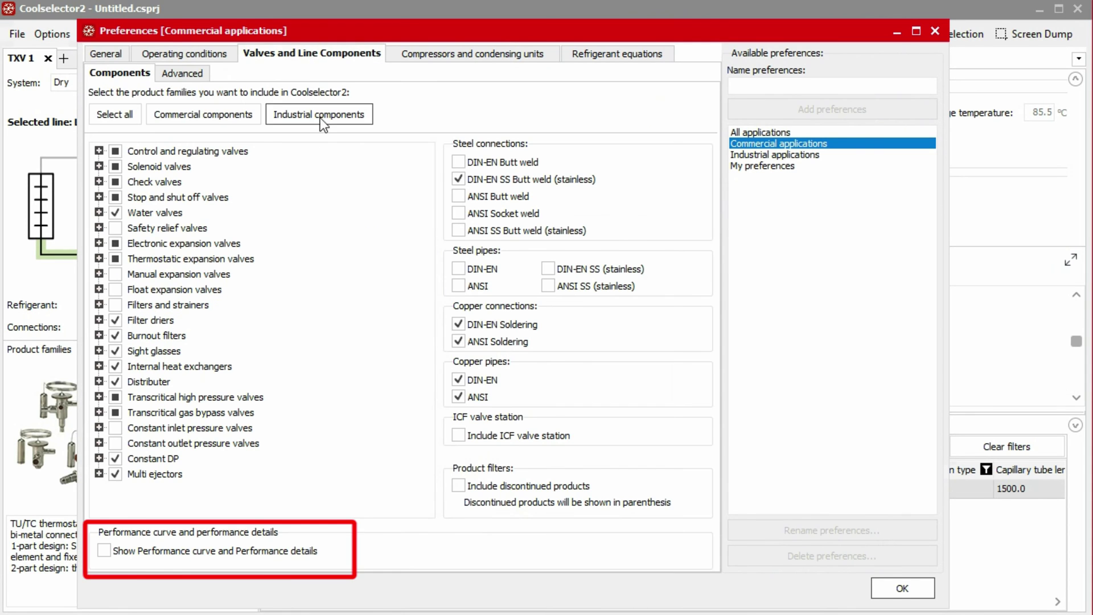
{"action": "left_click", "coordinate": [102, 553]}
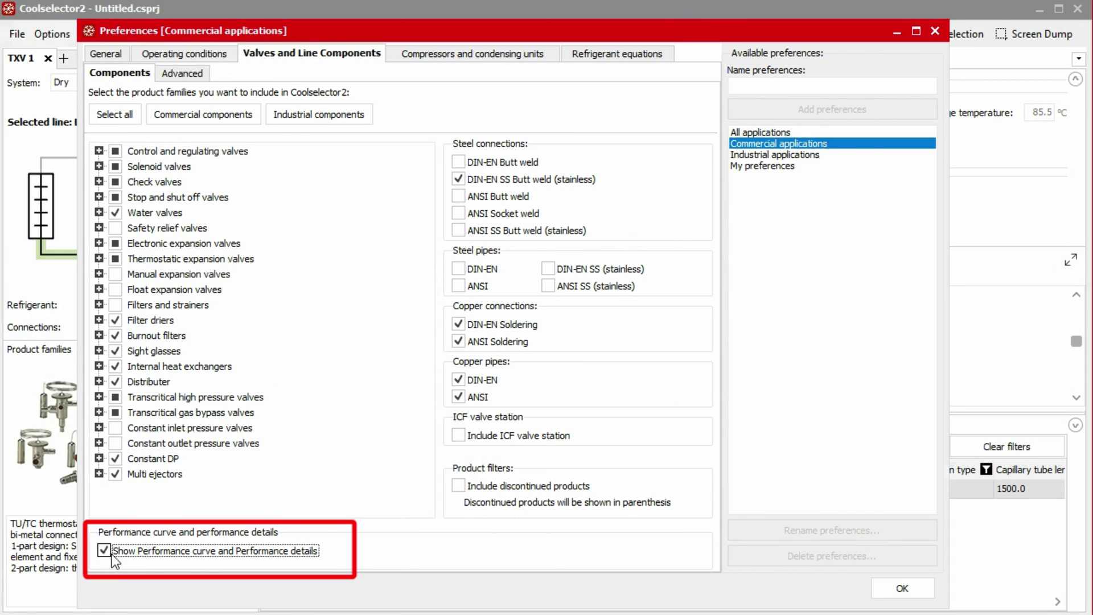
{"action": "left_click", "coordinate": [903, 589]}
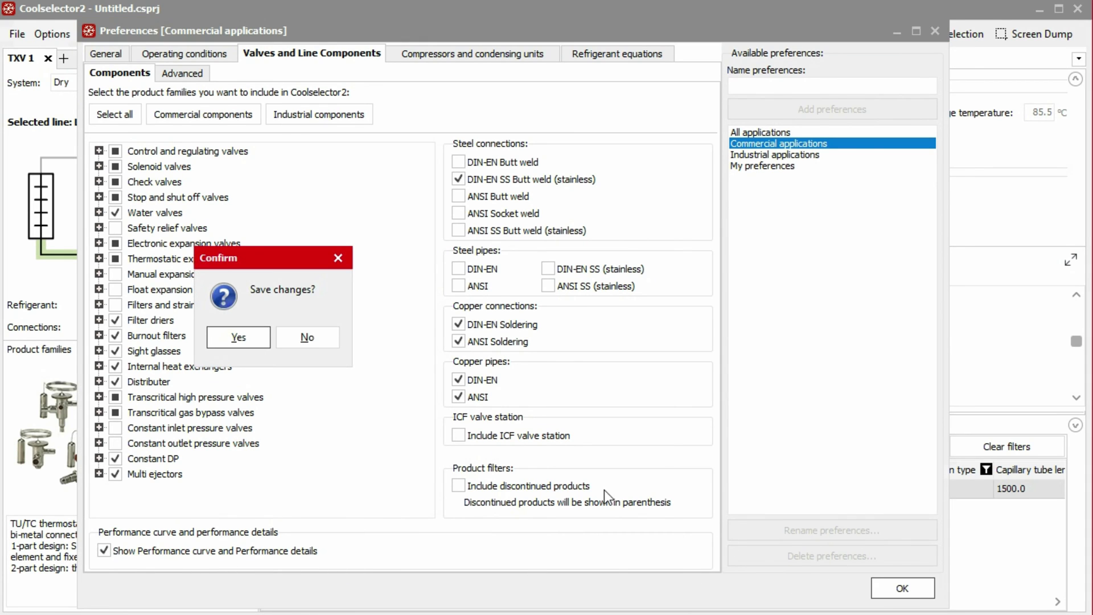
{"action": "left_click", "coordinate": [238, 337]}
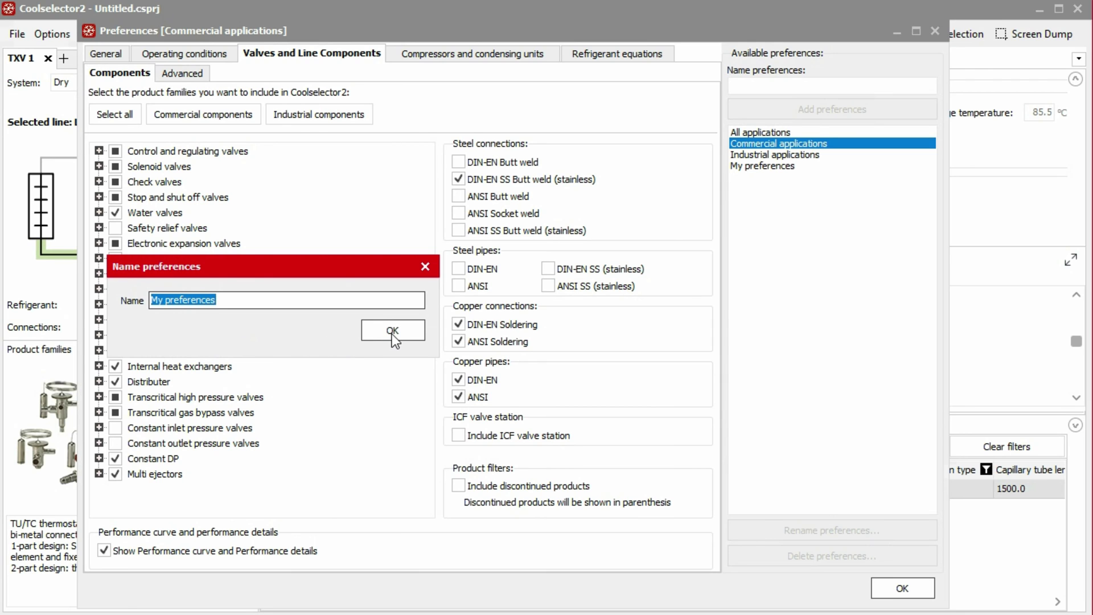
{"action": "left_click", "coordinate": [392, 331]}
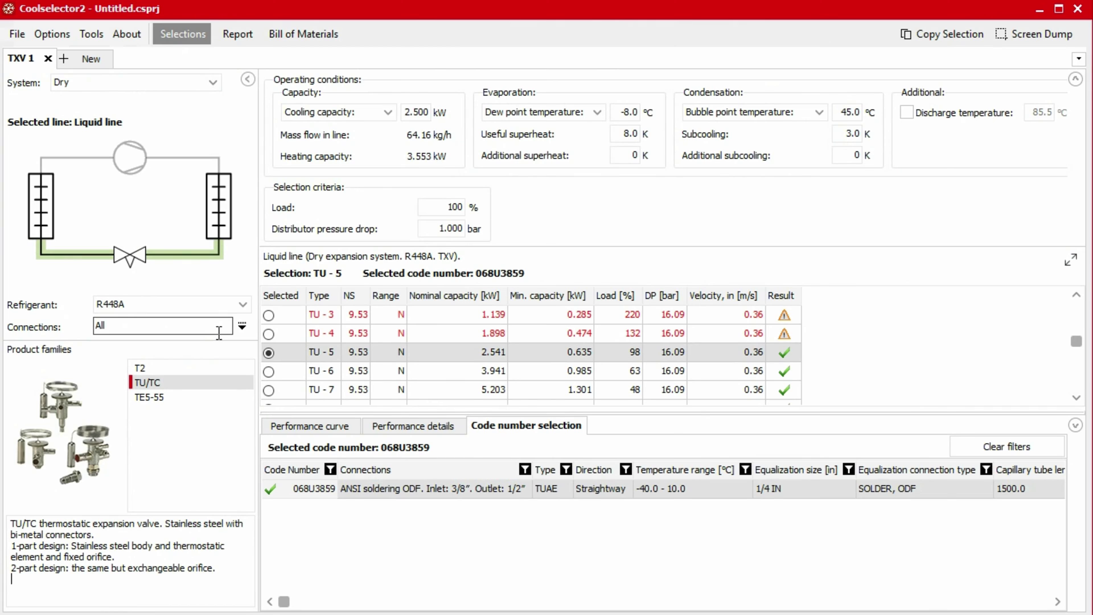
- Expand the TU-5 results and review its performance curve, details, log(p)-h diagram and connection data
{"action": "left_click", "coordinate": [1071, 259]}
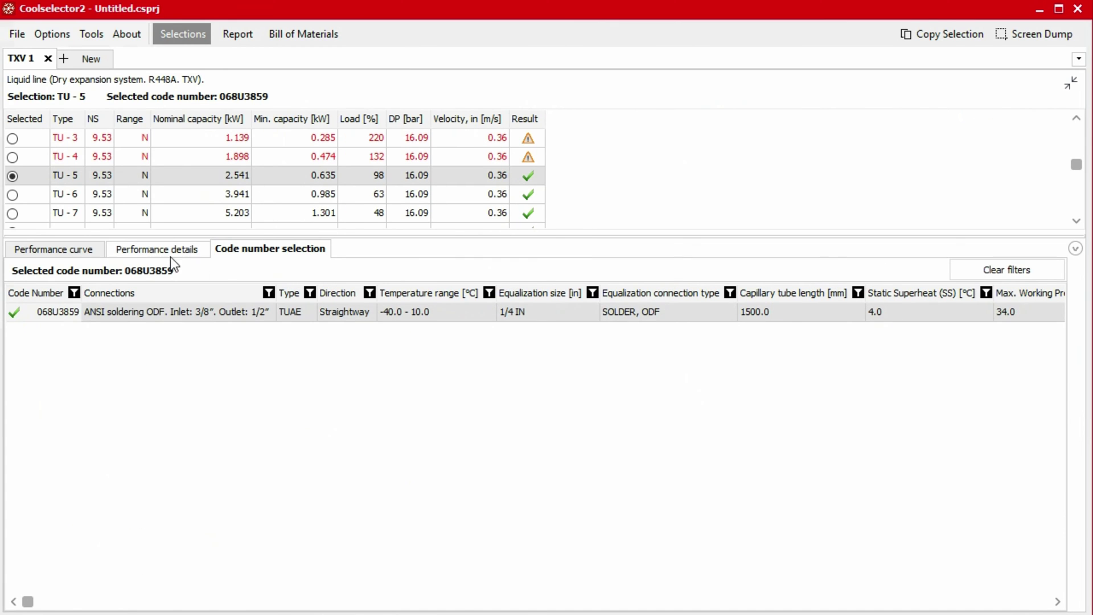
{"action": "left_click", "coordinate": [62, 254]}
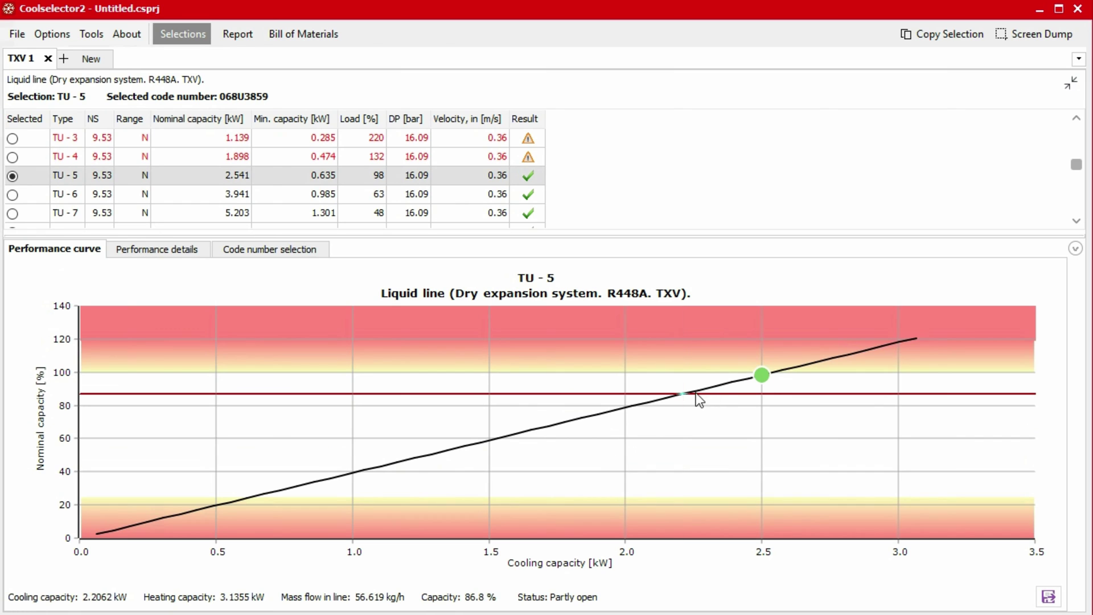
{"action": "left_click", "coordinate": [146, 250]}
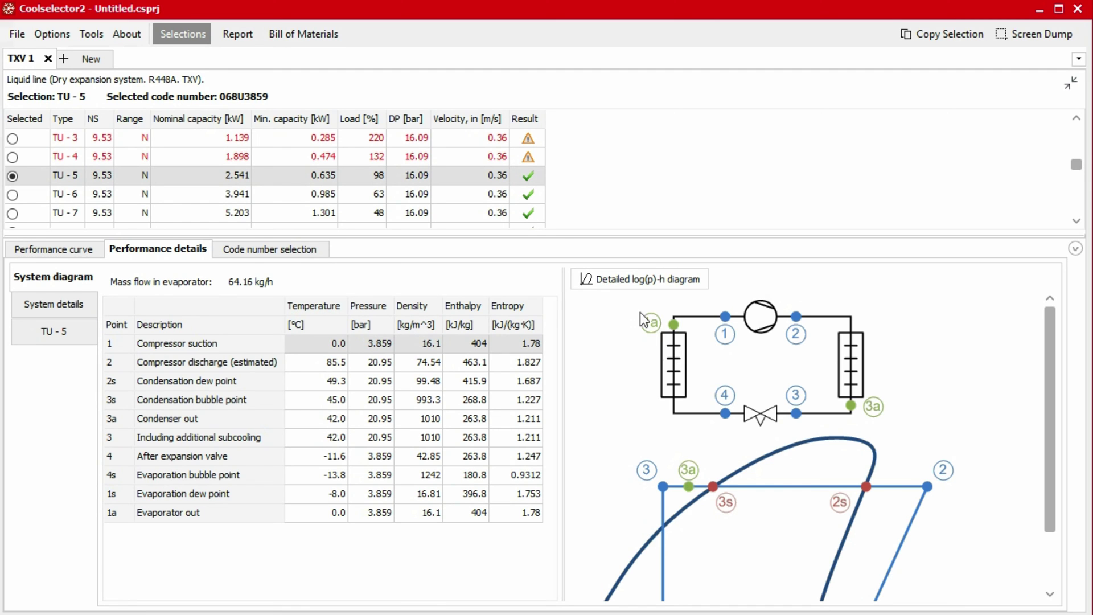
{"action": "left_click", "coordinate": [620, 285]}
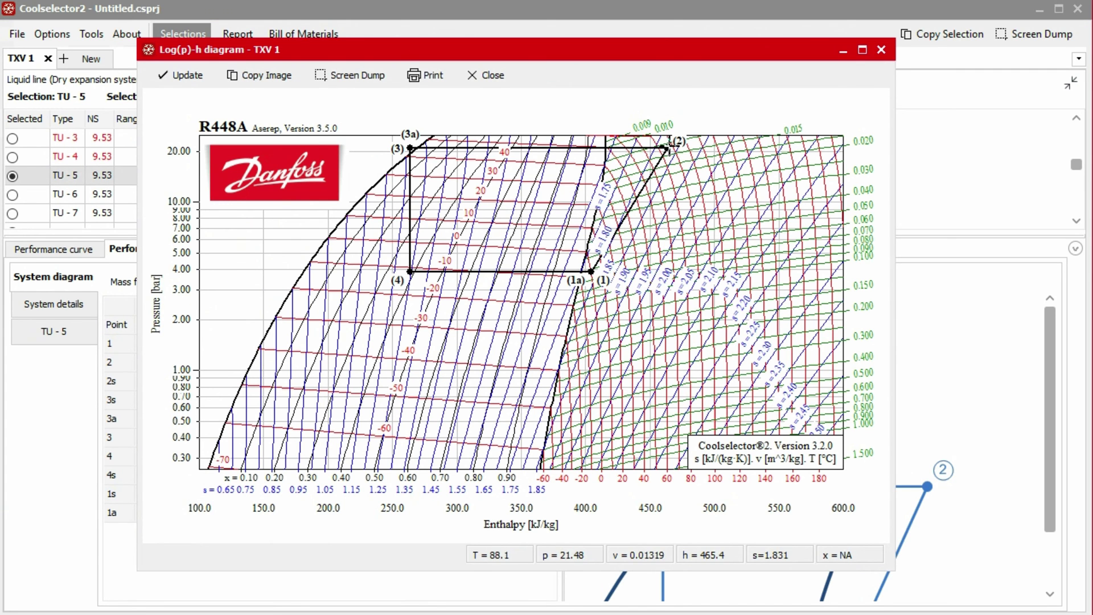
{"action": "left_click", "coordinate": [883, 50]}
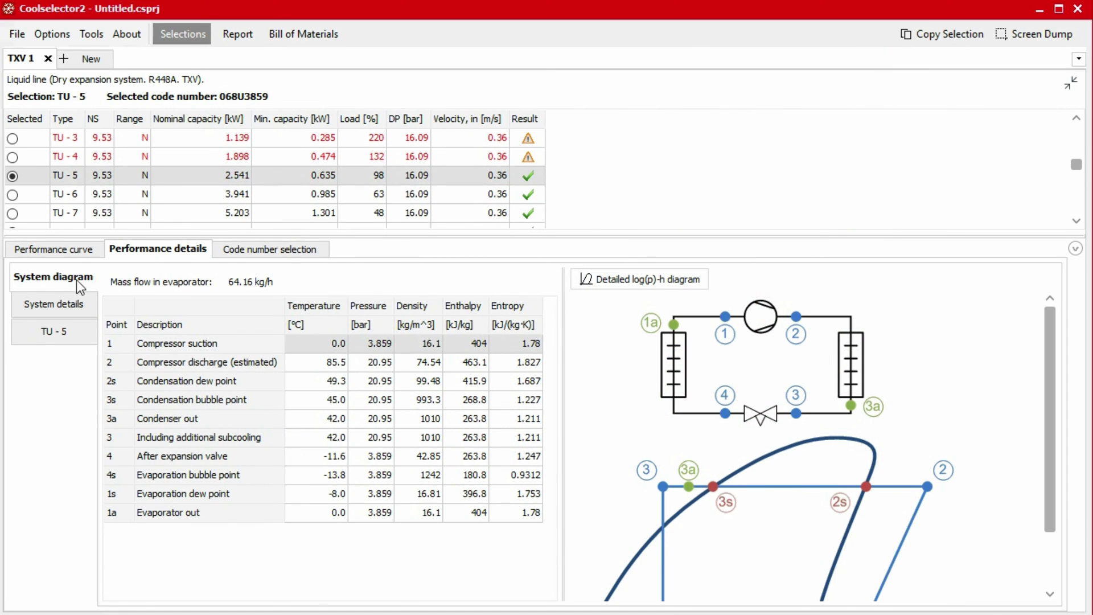
{"action": "left_click", "coordinate": [73, 306]}
{"action": "left_click", "coordinate": [70, 337]}
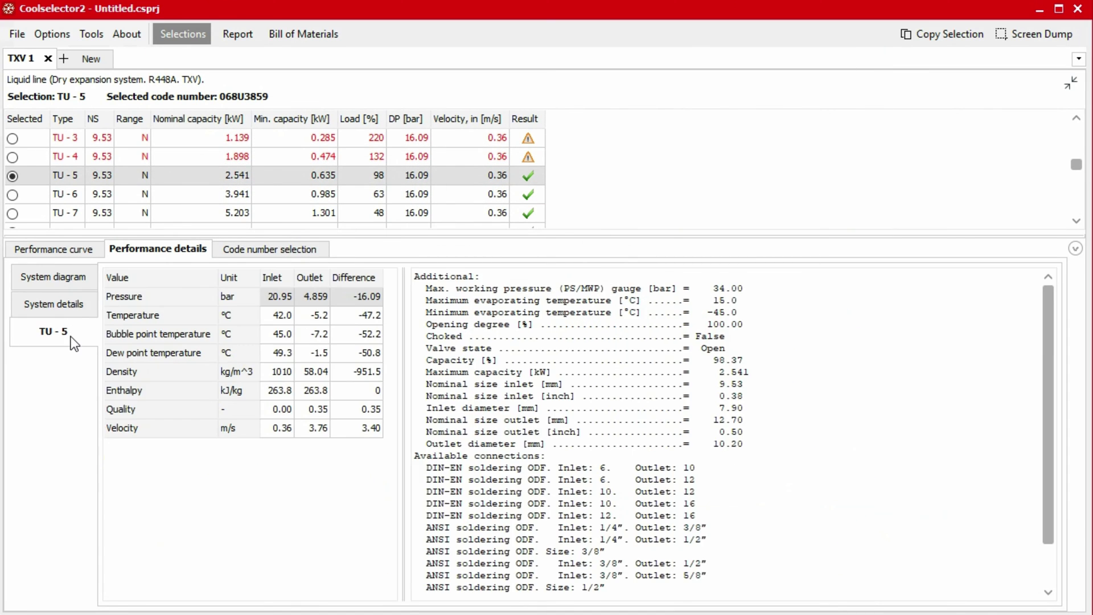
- Collapse the expanded results to restore the full TXV 1 selection layout
{"action": "left_click", "coordinate": [275, 251]}
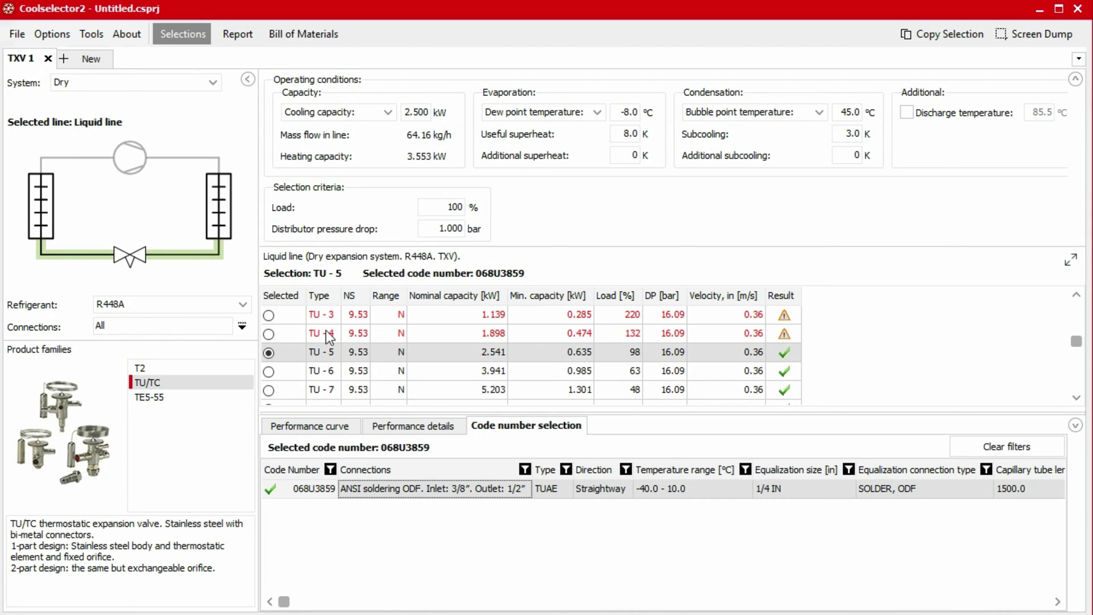
- Add a new selection tab for electronic expansion valves
{"action": "left_click", "coordinate": [87, 59]}
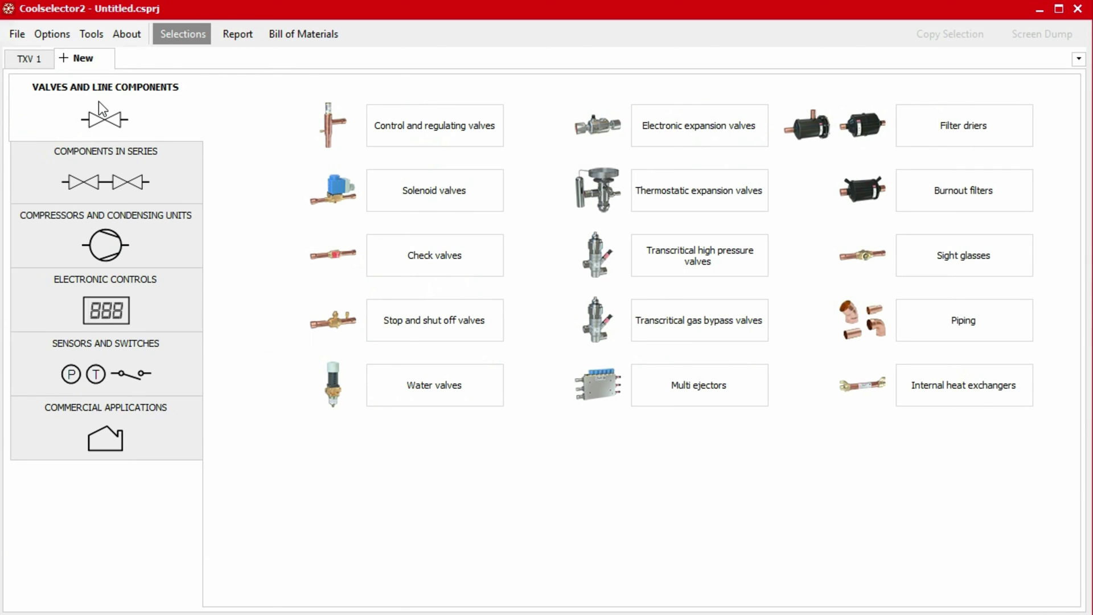
{"action": "left_click", "coordinate": [669, 117]}
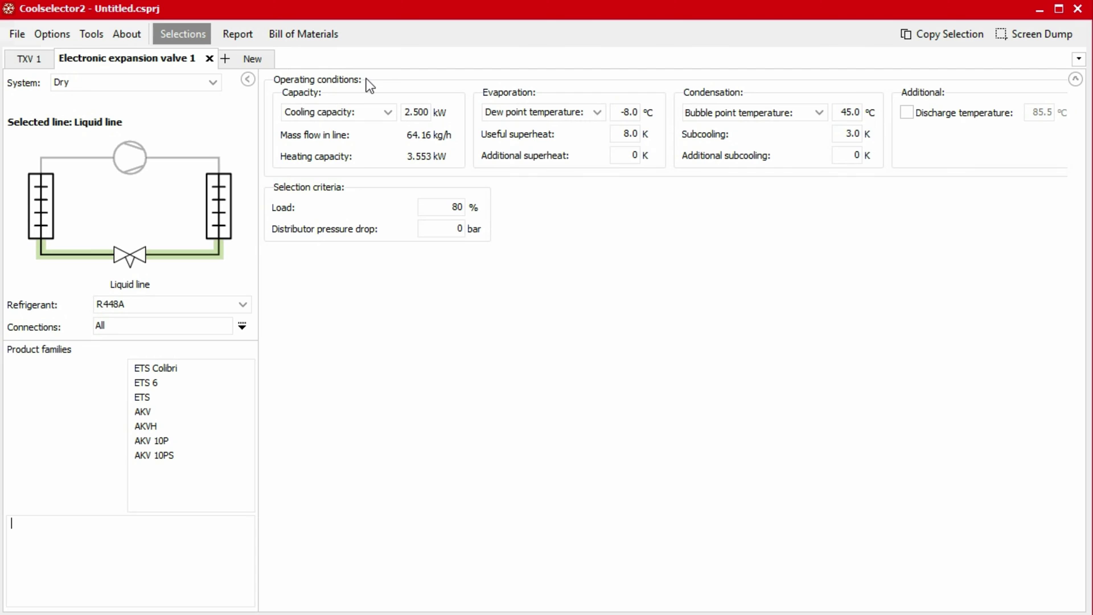
- Enter 90 kW as the EEV cooling capacity and select the ETS Colibri product family
{"action": "left_click", "coordinate": [416, 112]}
{"action": "double_click", "coordinate": [416, 112]}
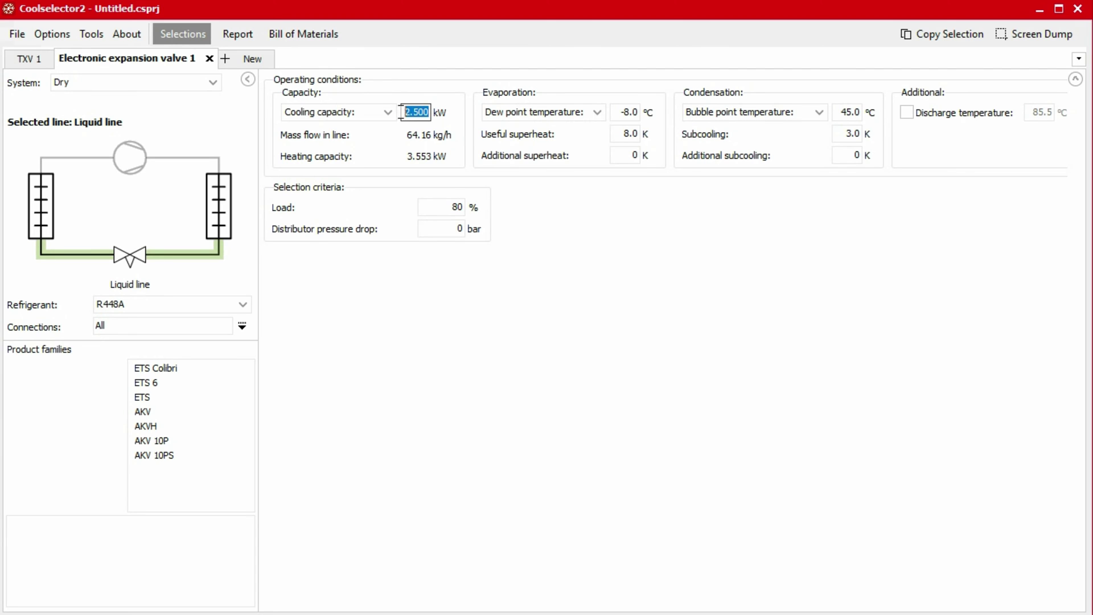
{"action": "type", "text": "90"}
{"action": "key", "text": "Tab"}
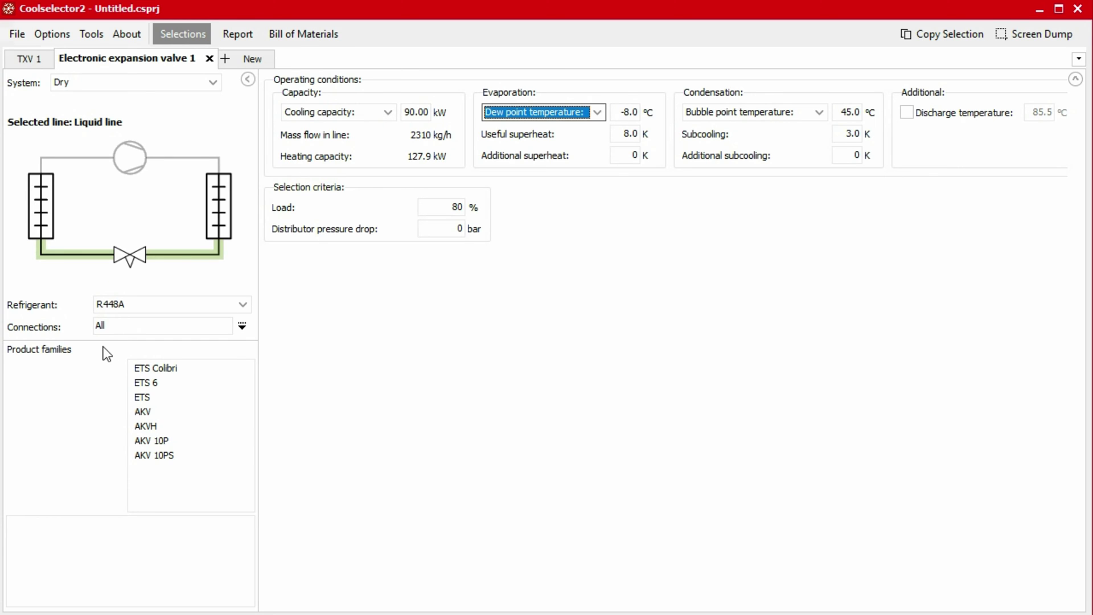
{"action": "left_click", "coordinate": [143, 366]}
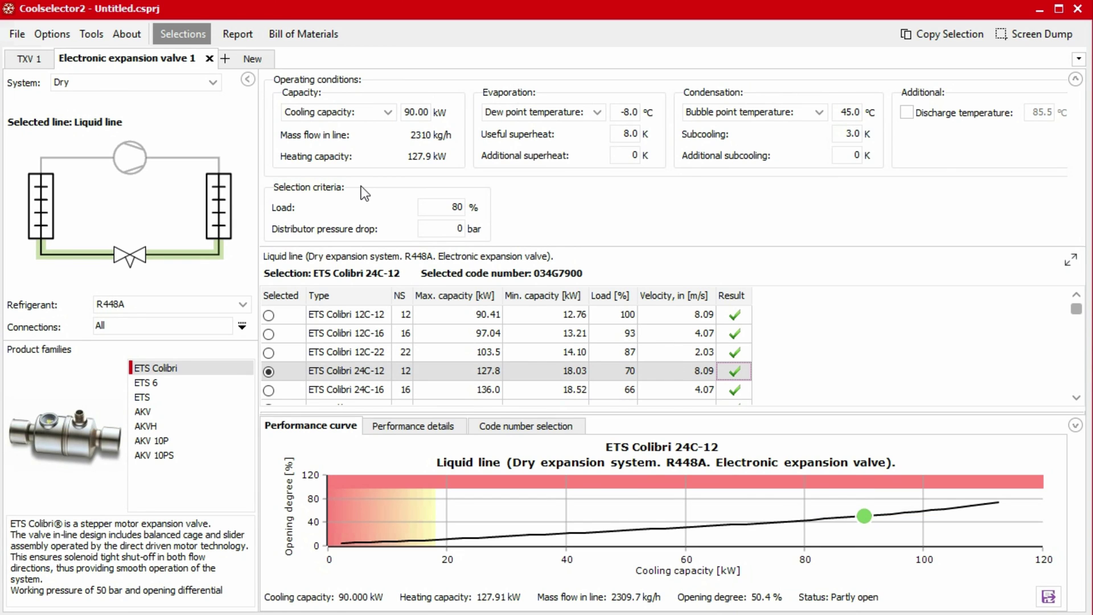
{"action": "left_click", "coordinate": [292, 353]}
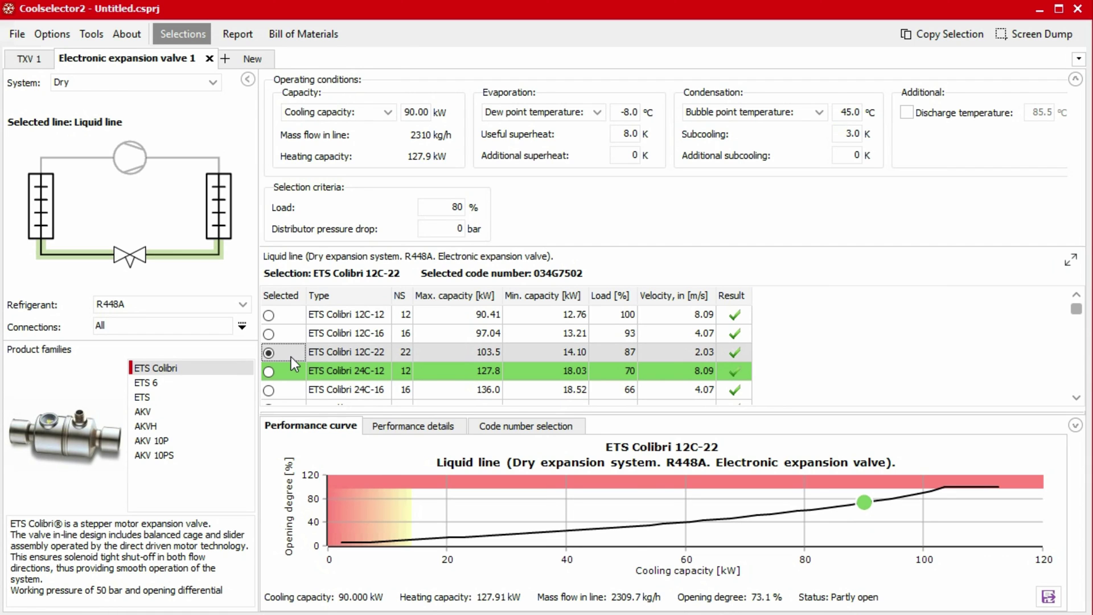
{"action": "left_click", "coordinate": [295, 374]}
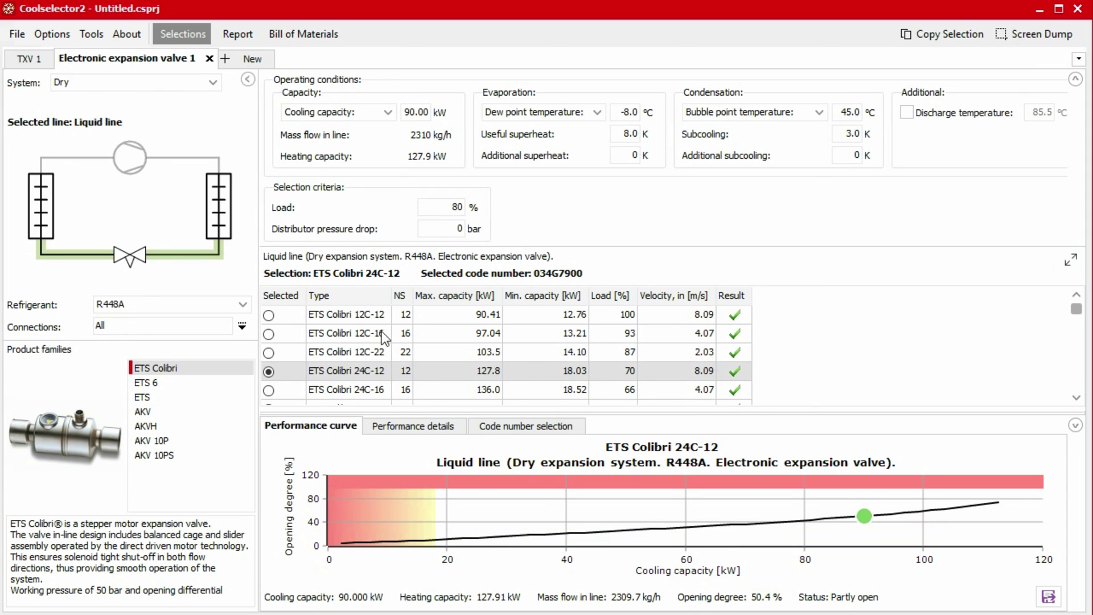
- Add TXV 1's system performance details to the project report and update it
{"action": "left_click", "coordinate": [244, 36]}
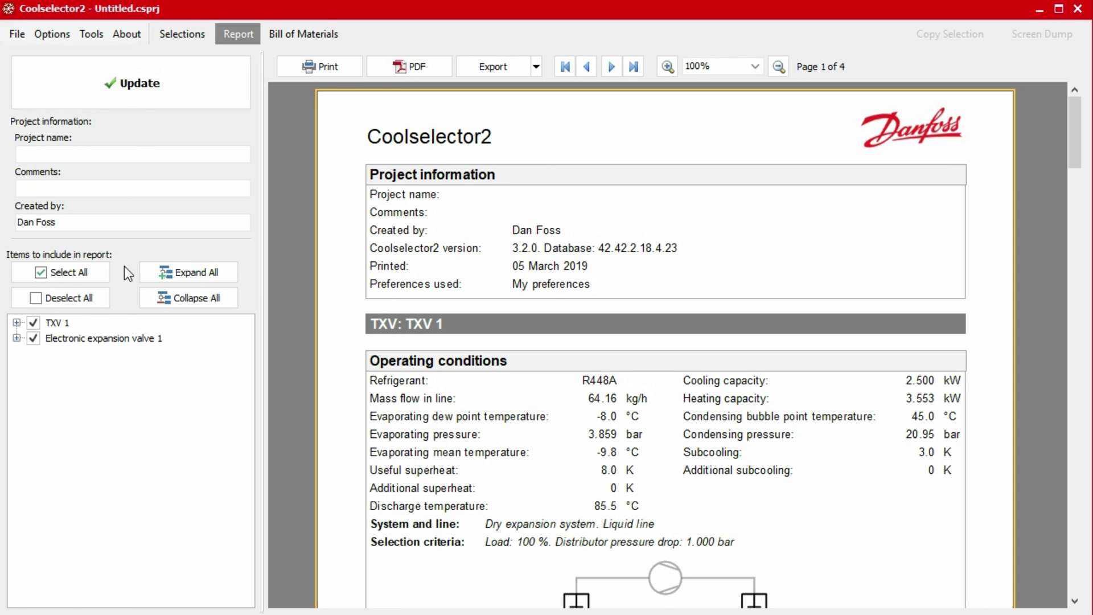
{"action": "left_click", "coordinate": [17, 323]}
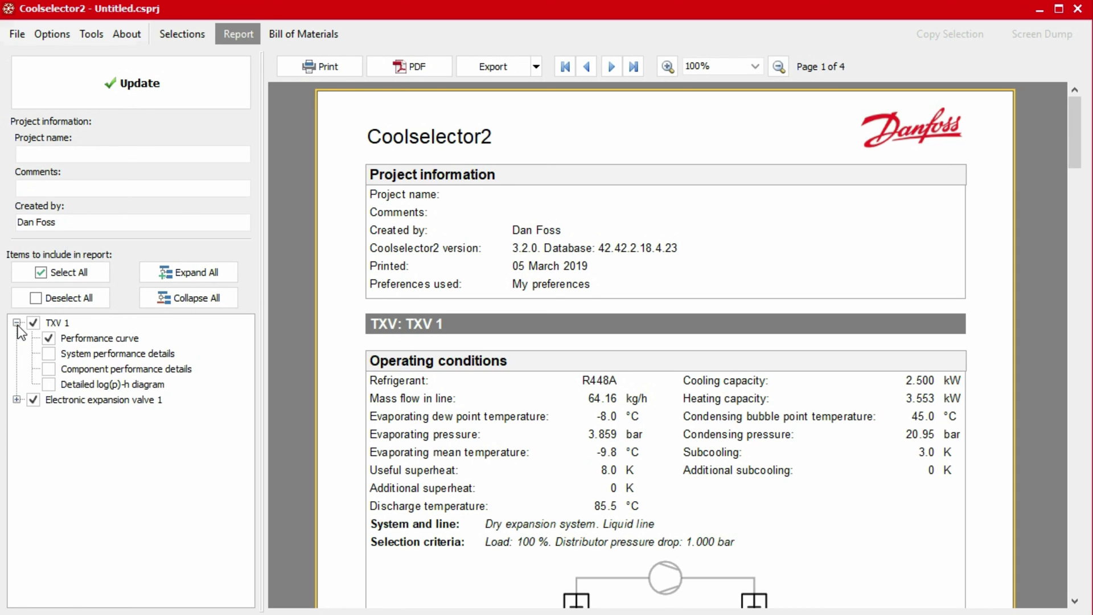
{"action": "left_click", "coordinate": [49, 353]}
{"action": "left_click", "coordinate": [132, 85]}
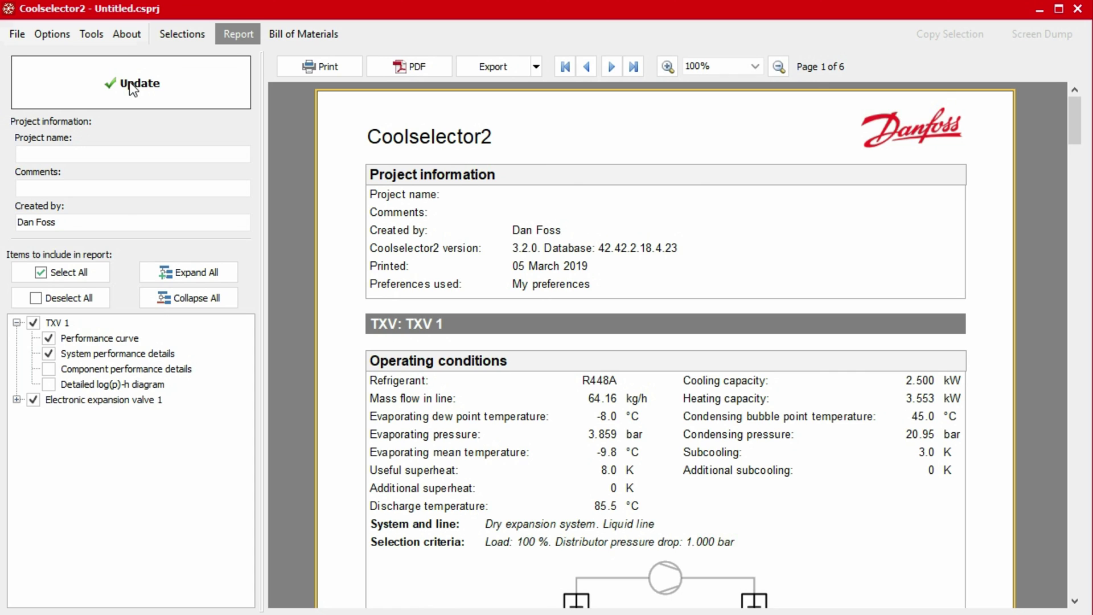
- Add the comment 'Example' to the report and refresh it
{"action": "left_click", "coordinate": [125, 188]}
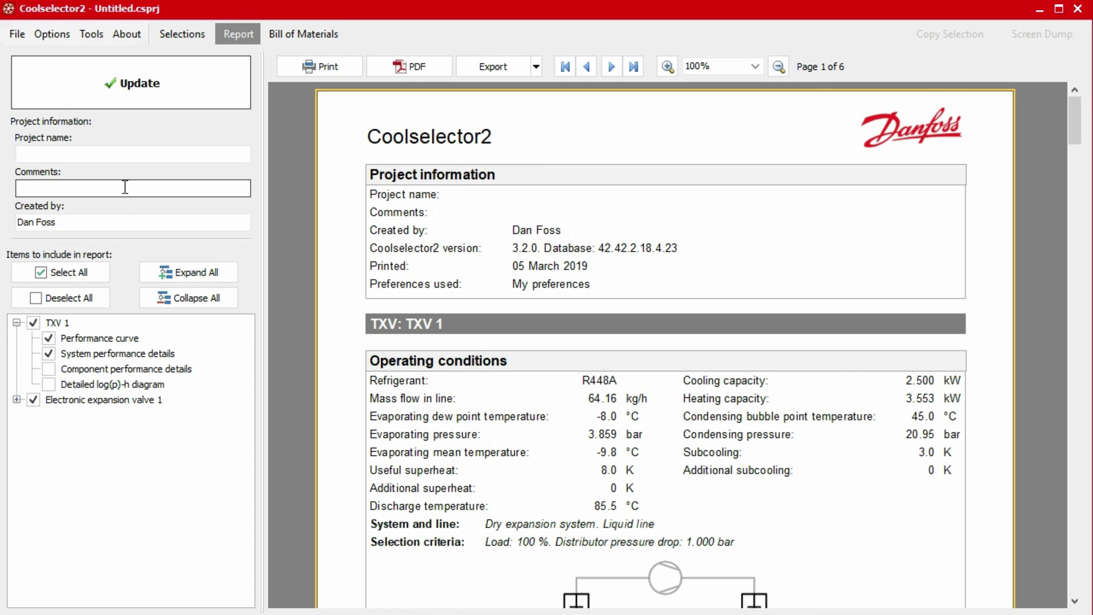
{"action": "type", "text": "Example"}
{"action": "left_click", "coordinate": [148, 83]}
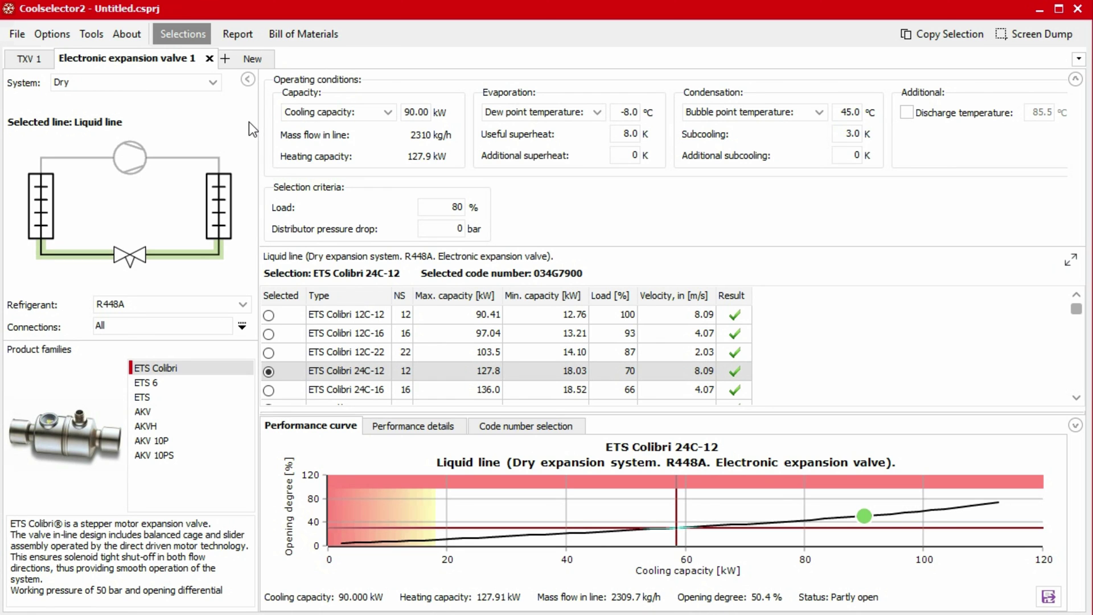
- Delete the Electronic expansion valve 1 selection, confirming with Yes
{"action": "left_click", "coordinate": [210, 58]}
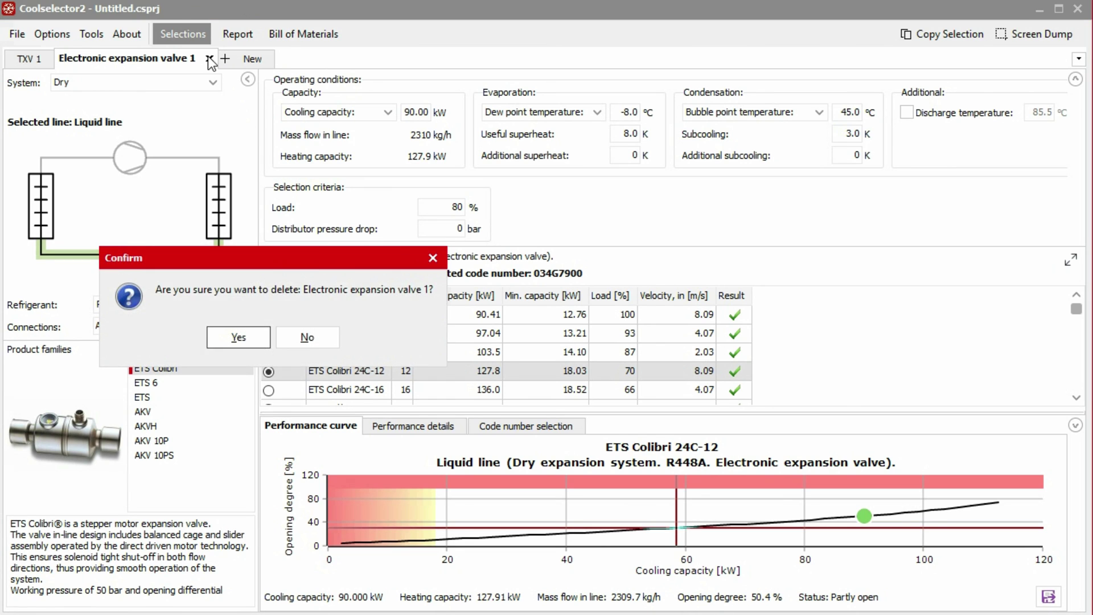
{"action": "left_click", "coordinate": [218, 339]}
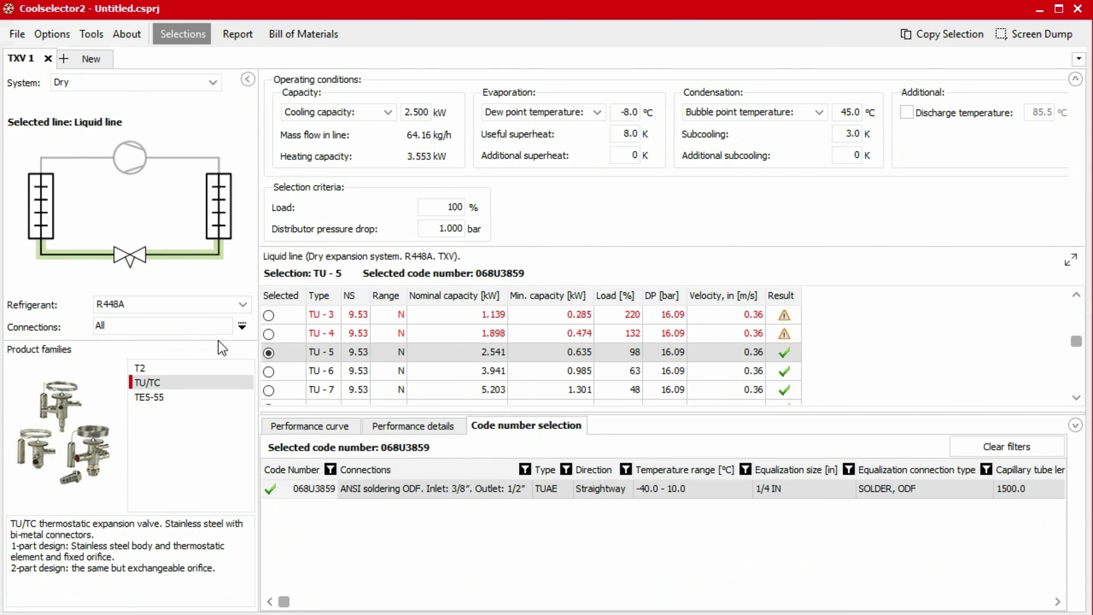
- Show the bill of materials with project name 'Example' and the TU-5 (068U3859) line item
{"action": "left_click", "coordinate": [293, 33]}
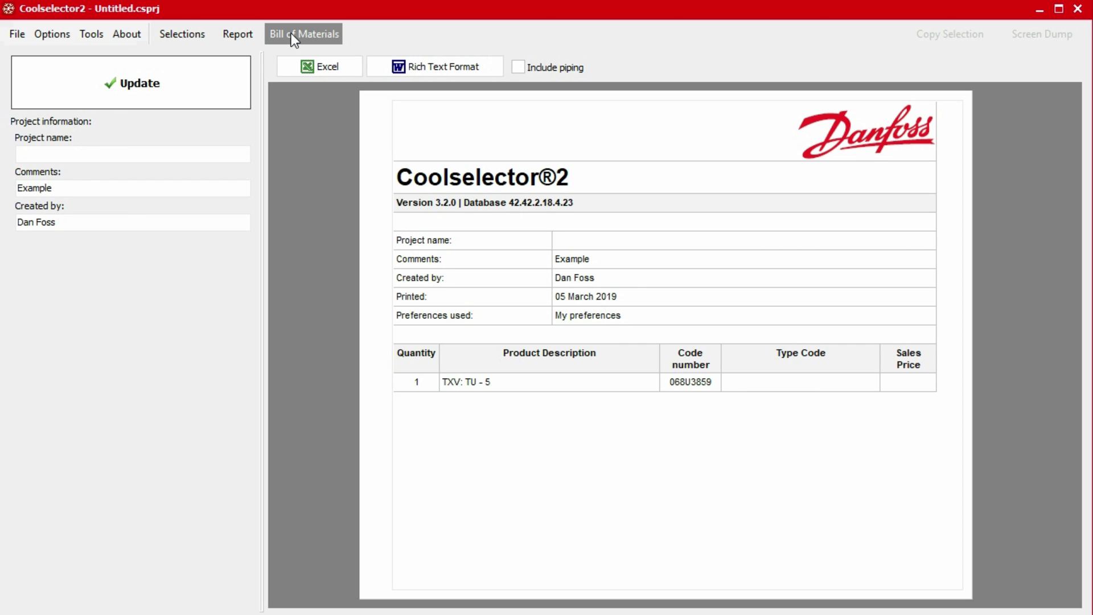
{"action": "left_click", "coordinate": [185, 151]}
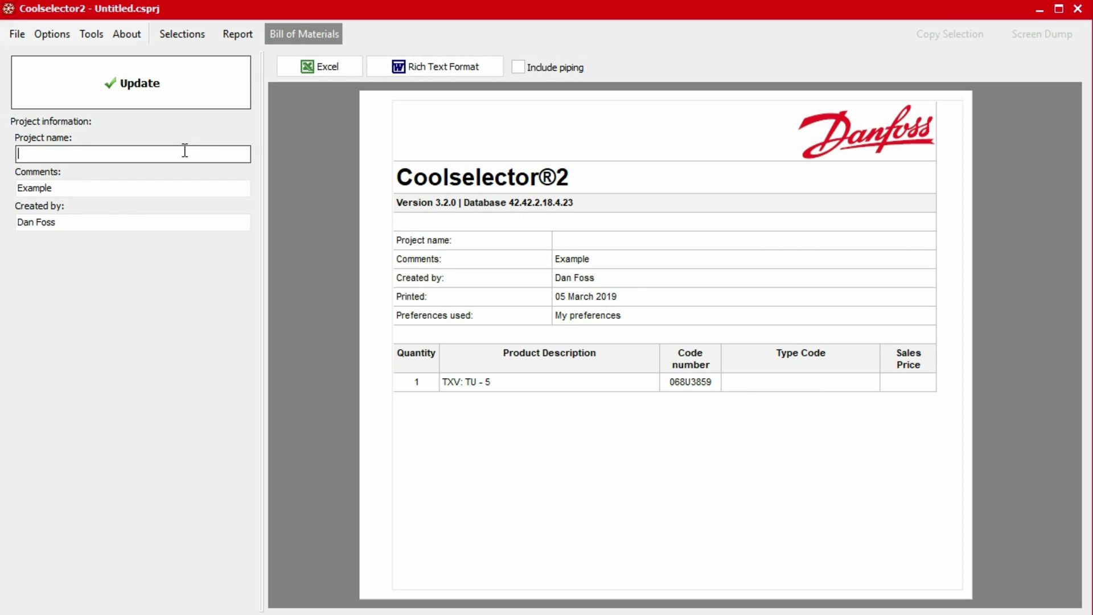
{"action": "type", "text": "Example"}
{"action": "left_click", "coordinate": [137, 88]}
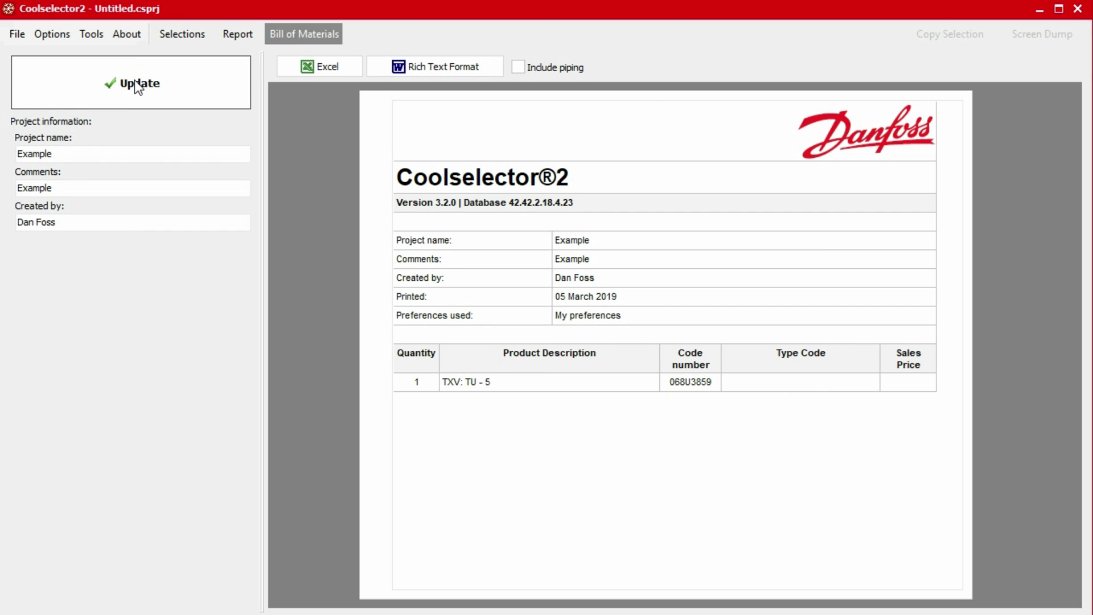